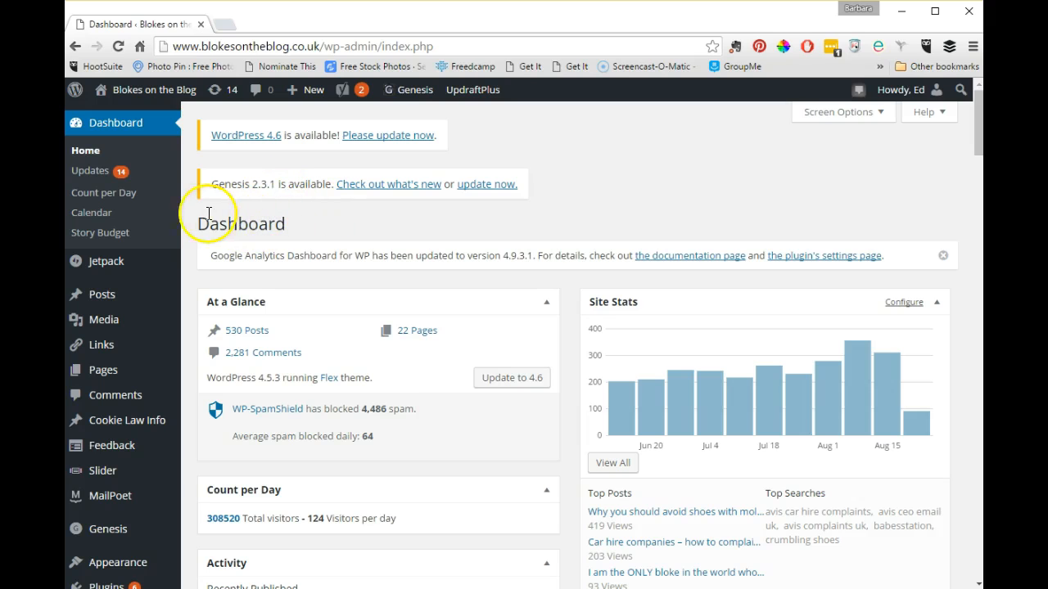
# Open the UpdraftPlus Backup/Restore page and check its backup schedule settings and current backup status.
pyautogui.scroll(-4, 193, 229)
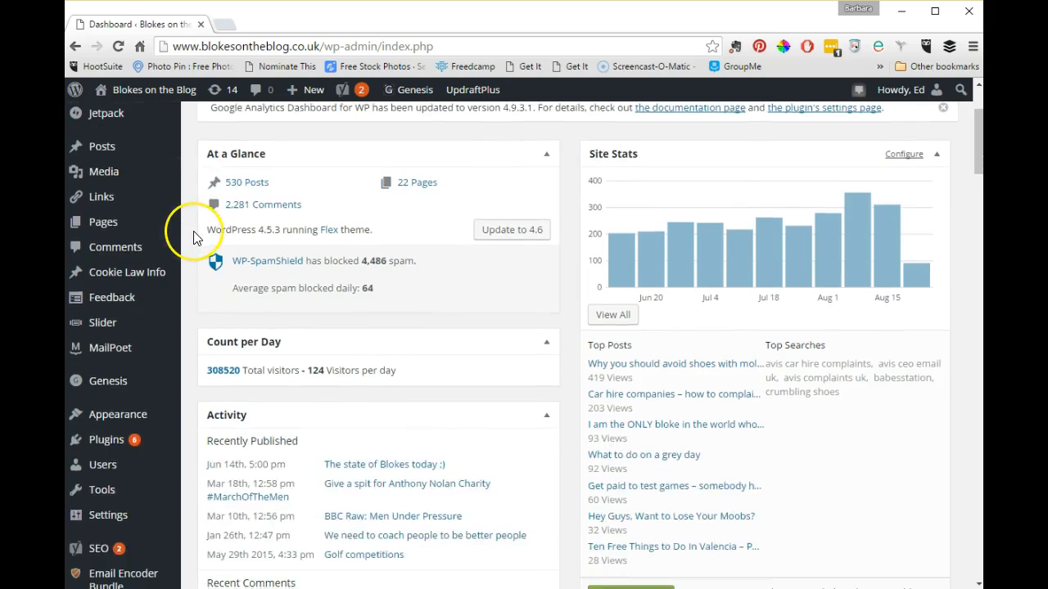
pyautogui.moveTo(132, 378)
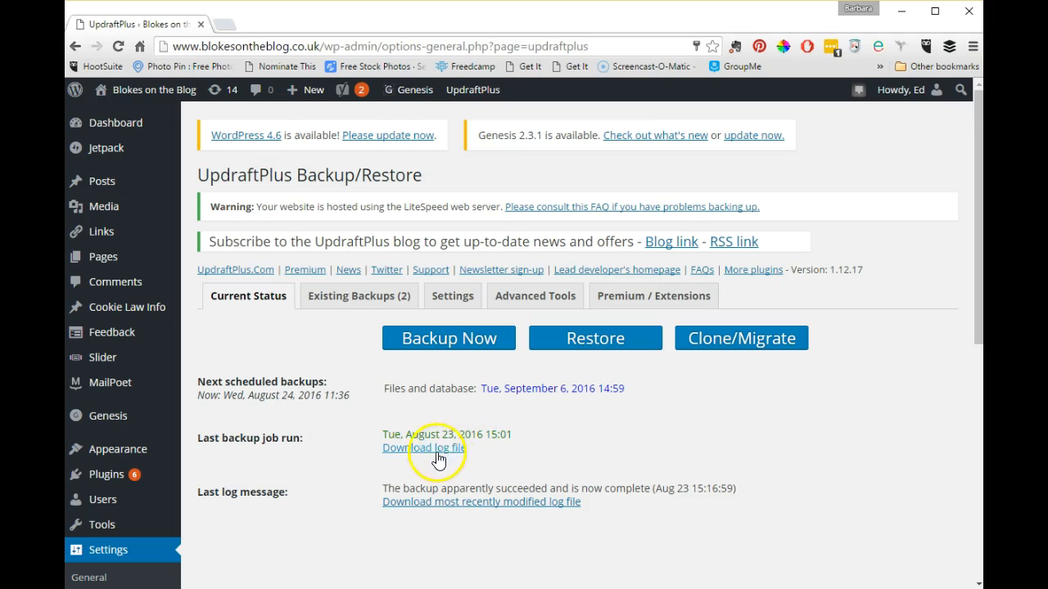
pyautogui.click(443, 301)
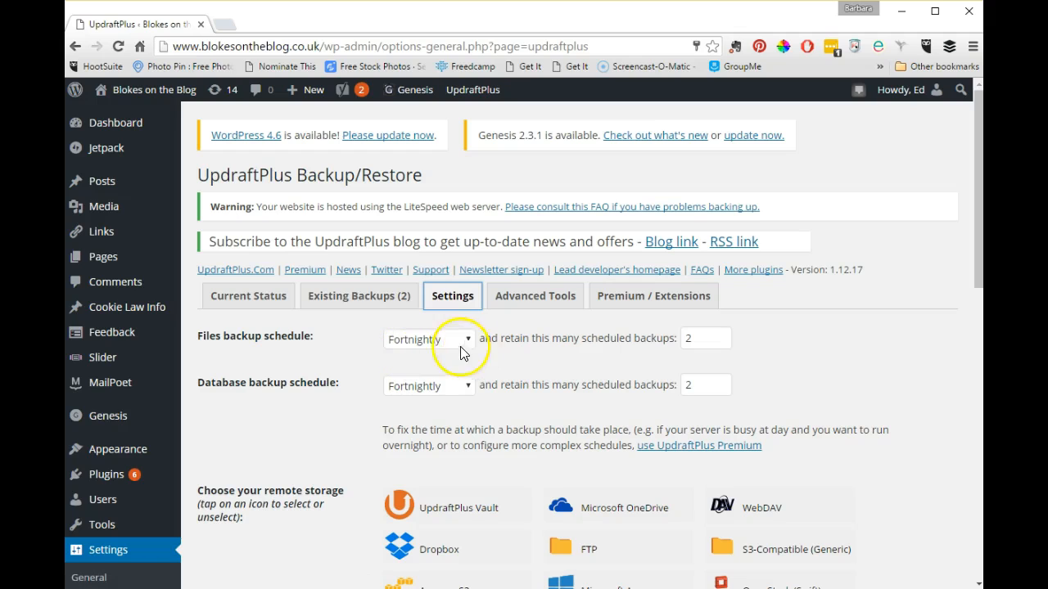
pyautogui.click(255, 302)
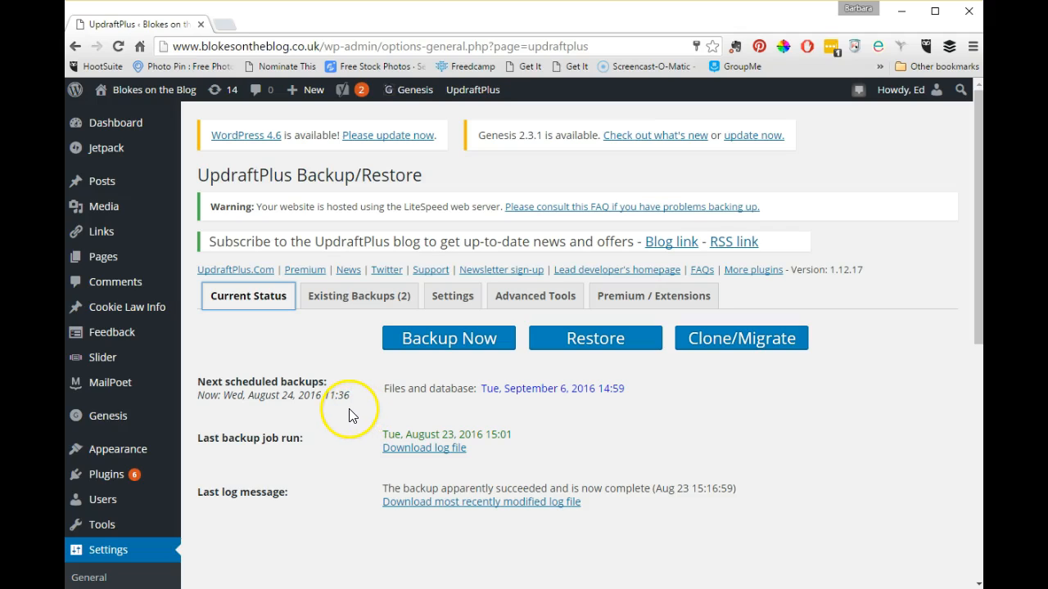
# Open the WordPress Updates page and update all of the listed themes.
pyautogui.moveTo(123, 122)
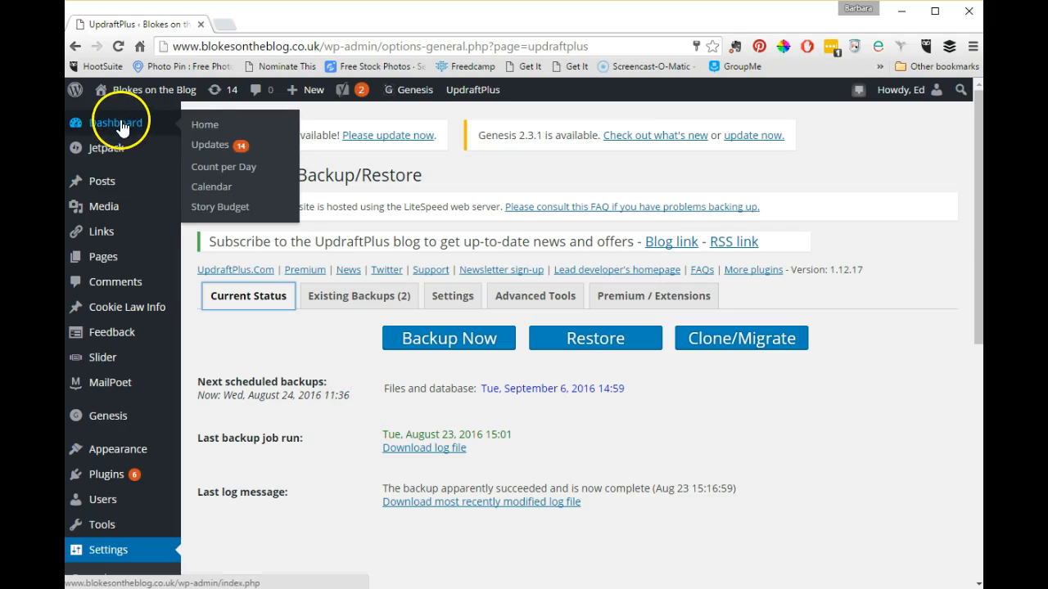
pyautogui.click(207, 154)
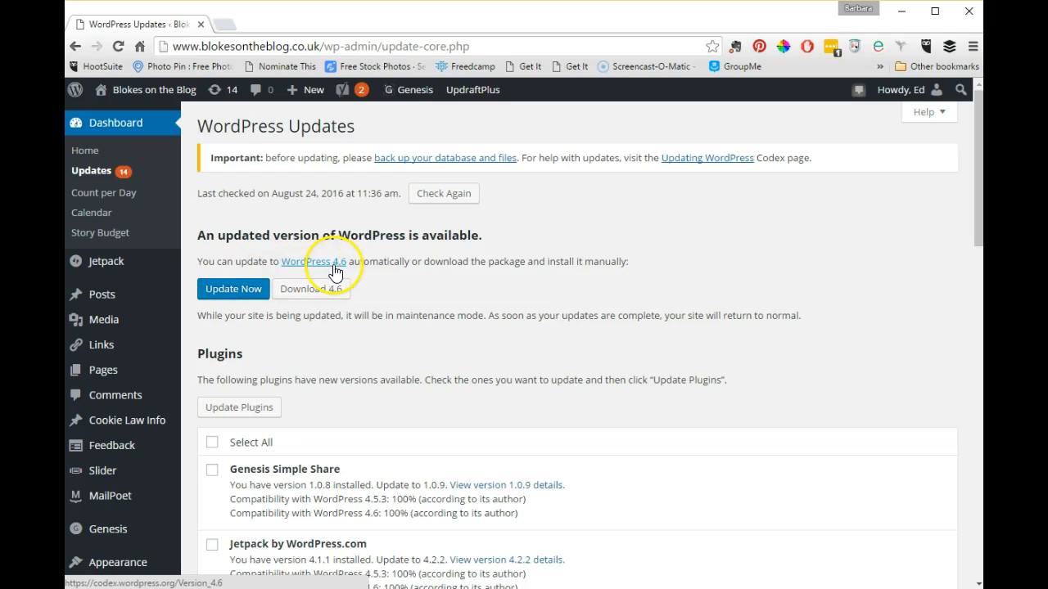
pyautogui.scroll(-3, 667, 309)
pyautogui.scroll(-9, 667, 311)
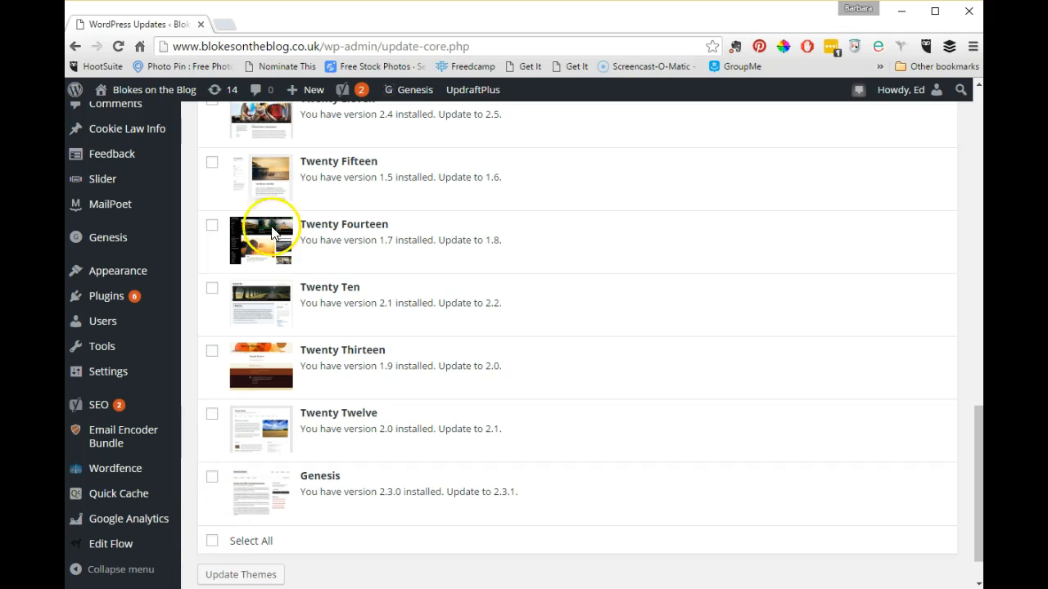
pyautogui.click(211, 541)
pyautogui.click(241, 575)
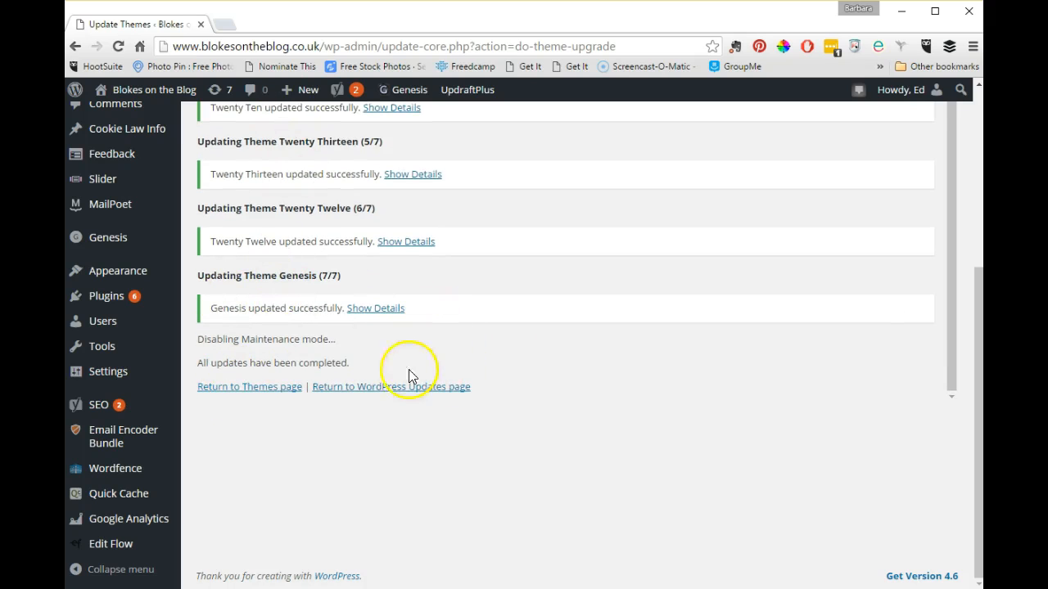
# Return to the WordPress Updates page and update only the Genesis Simple Share plugin.
pyautogui.click(358, 387)
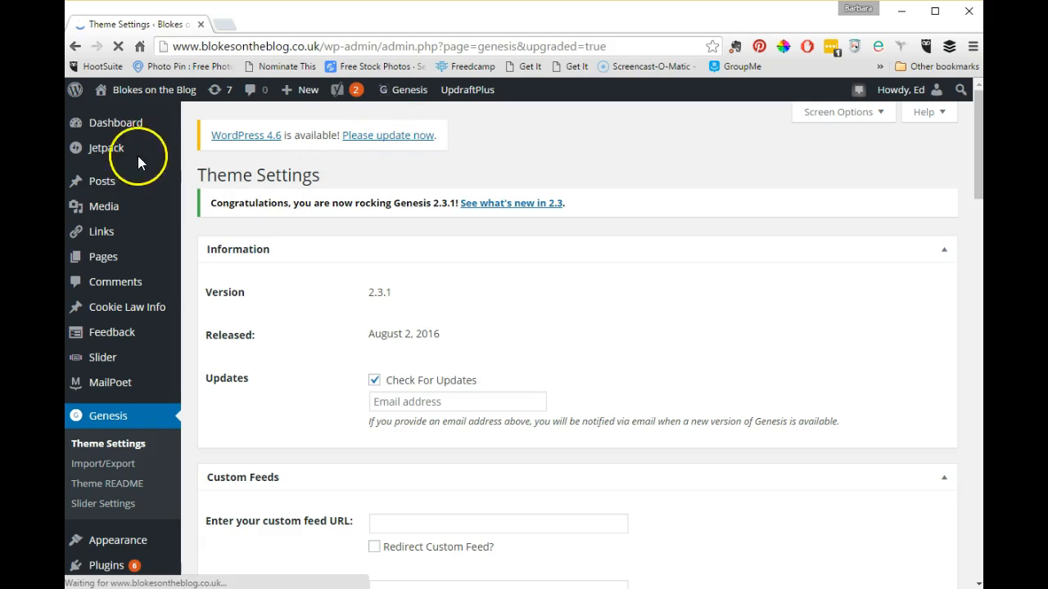
pyautogui.moveTo(124, 129)
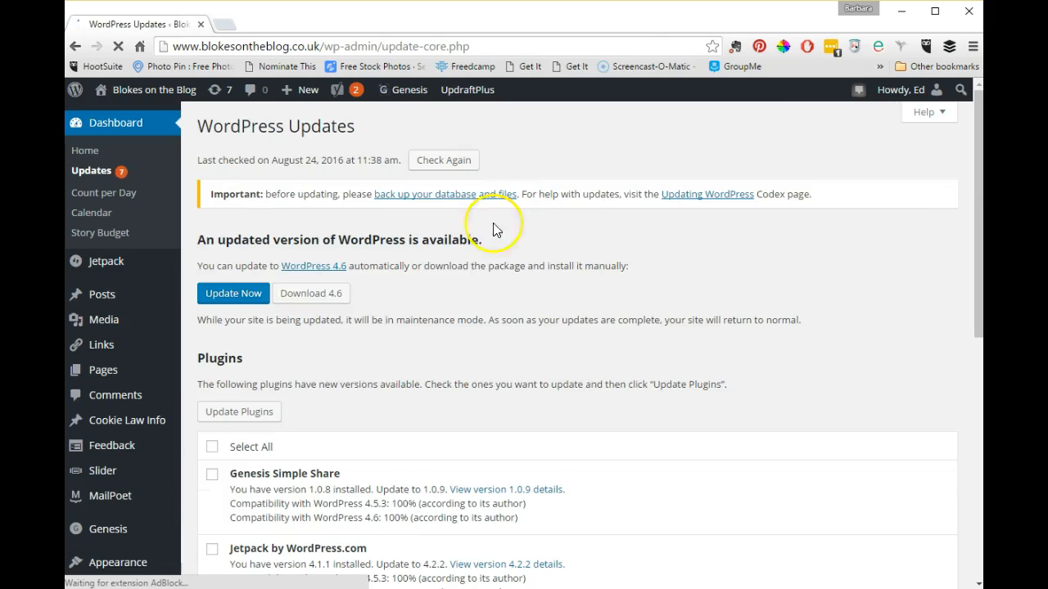
pyautogui.scroll(-2, 768, 413)
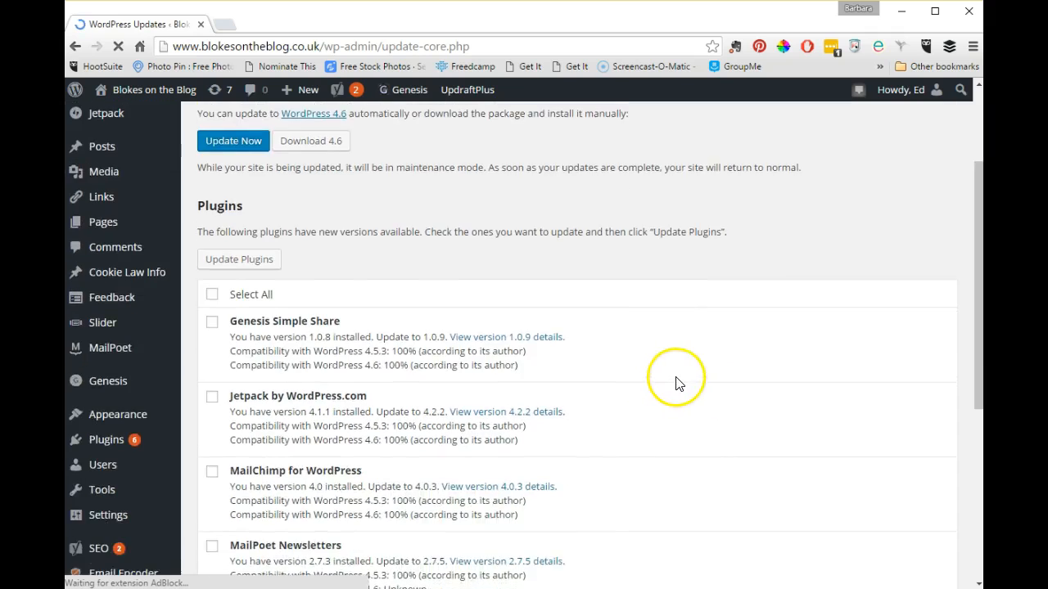
pyautogui.scroll(-2, 676, 383)
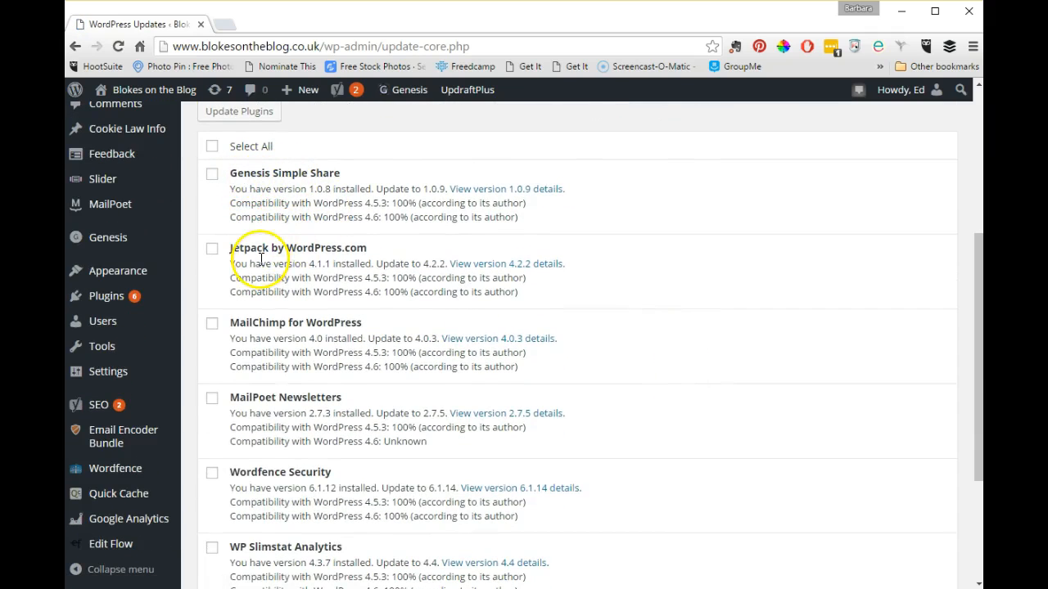
pyautogui.scroll(-1, 342, 428)
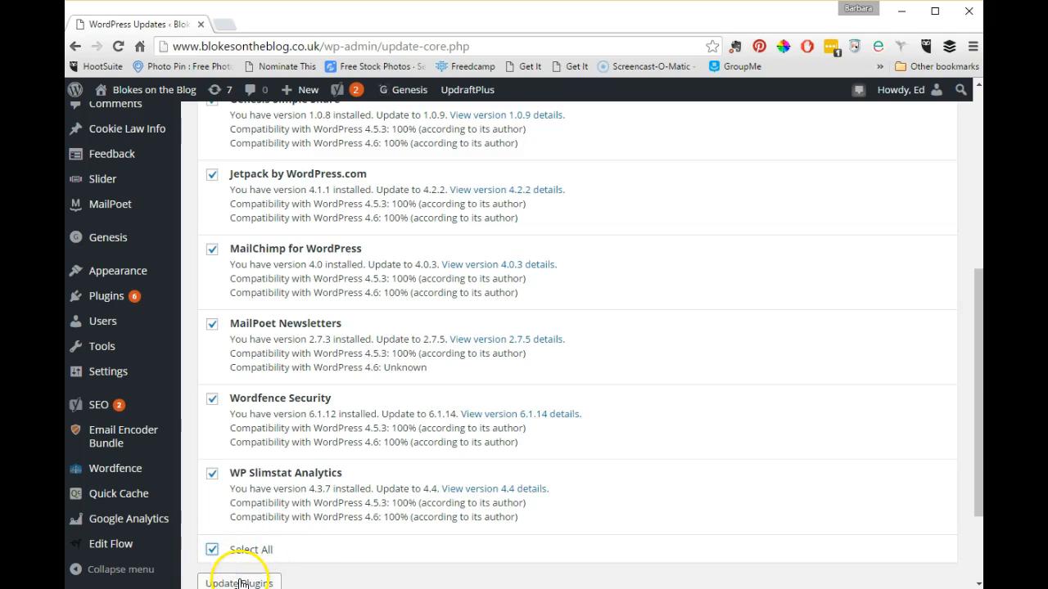
pyautogui.click(213, 554)
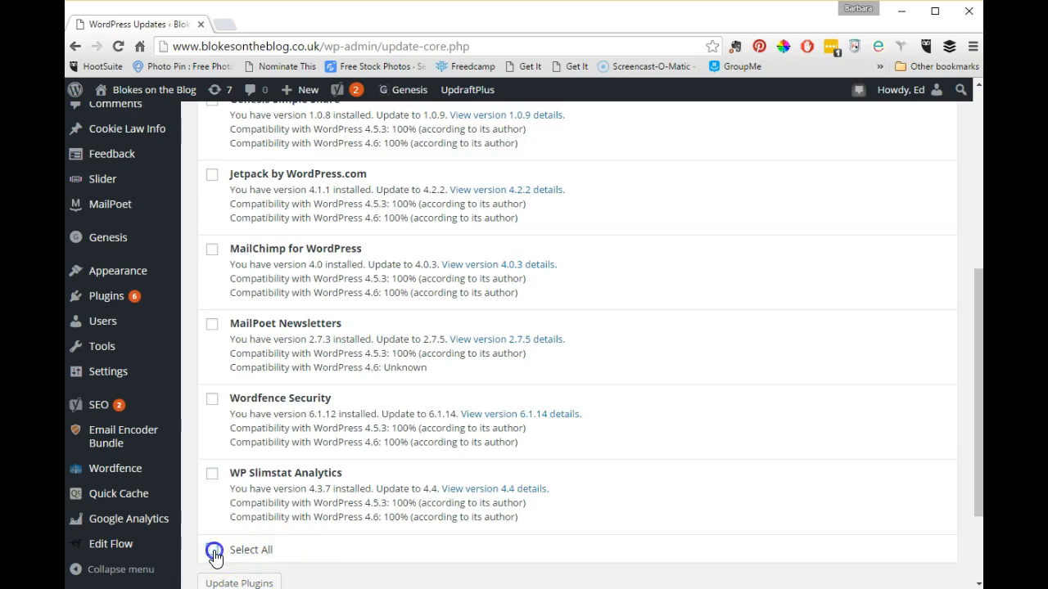
pyautogui.scroll(2, 499, 451)
pyautogui.click(211, 248)
pyautogui.click(267, 186)
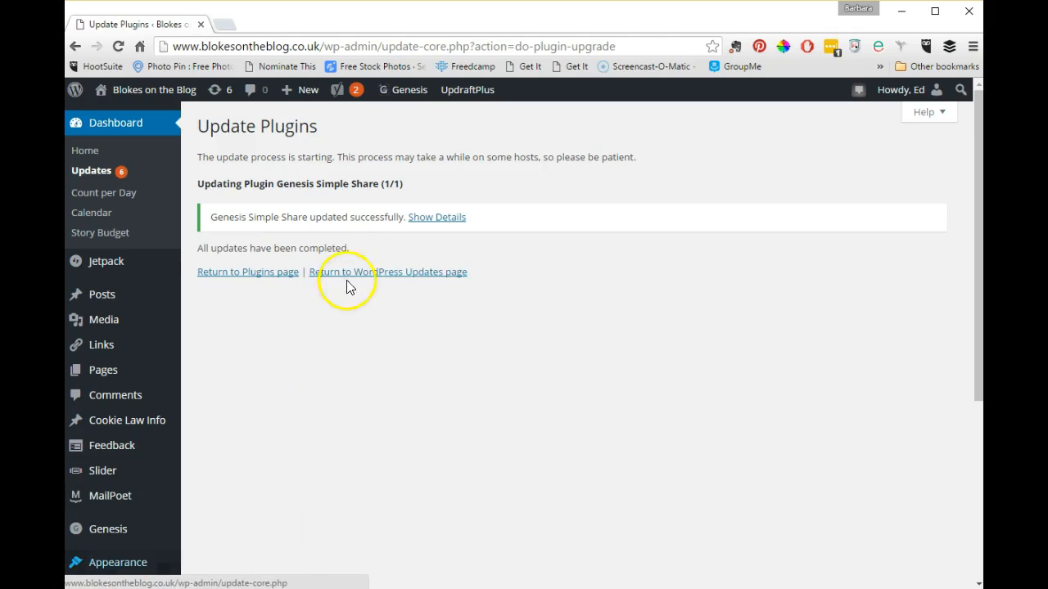
# Open the installed plugins list and update Jetpack by WordPress.com there.
pyautogui.click(247, 273)
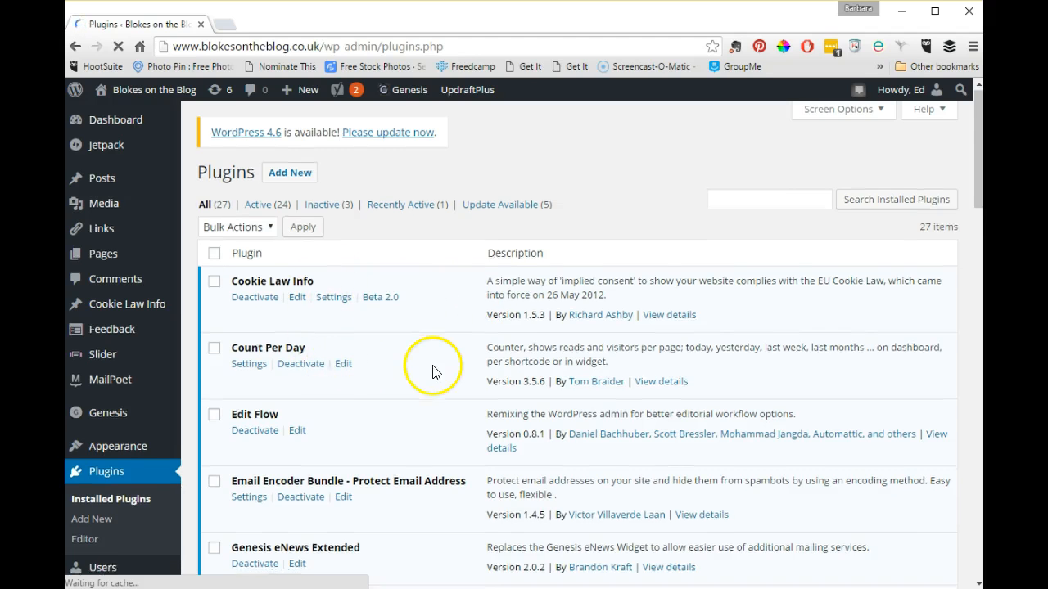
pyautogui.scroll(-4, 433, 368)
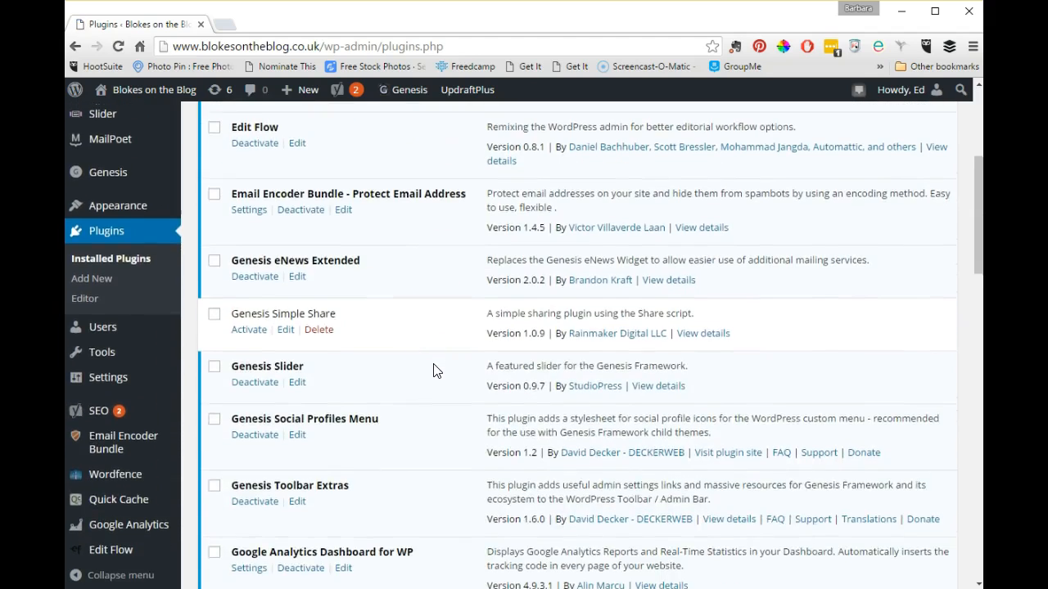
pyautogui.scroll(4, 433, 360)
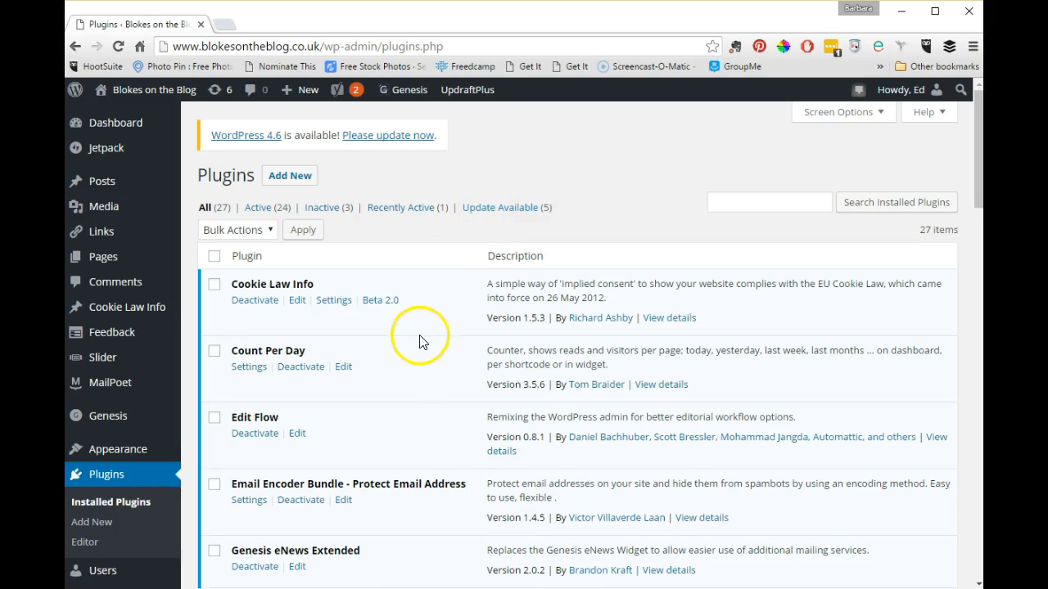
pyautogui.scroll(-1, 421, 344)
pyautogui.scroll(-1, 393, 356)
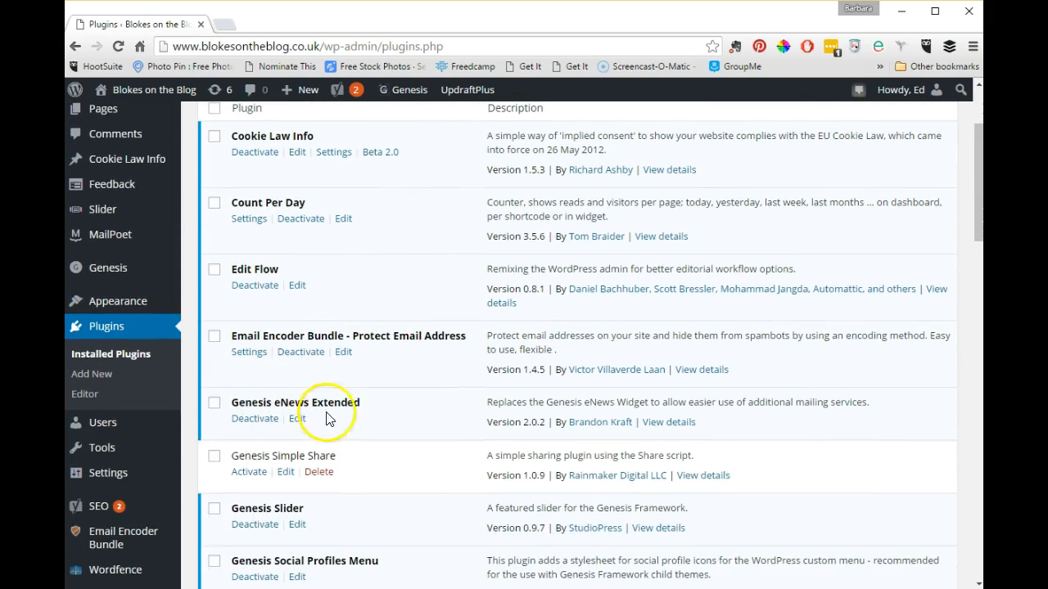
pyautogui.scroll(-1, 328, 450)
pyautogui.scroll(-4, 344, 470)
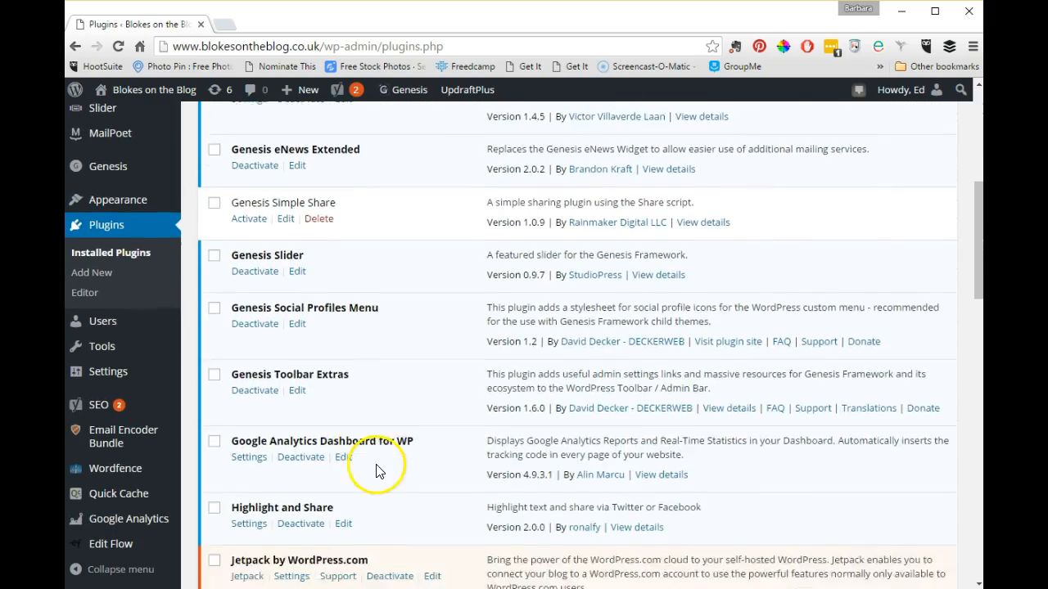
pyautogui.click(676, 520)
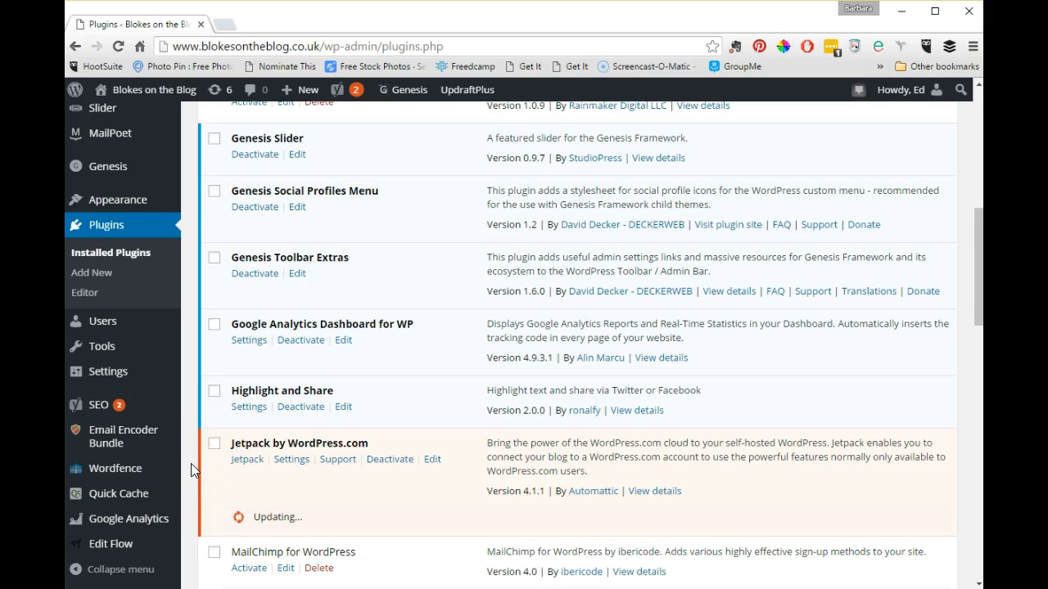
# Update the MailPoet Newsletters and Wordfence Security plugins from the installed plugins list.
pyautogui.scroll(-2, 213, 466)
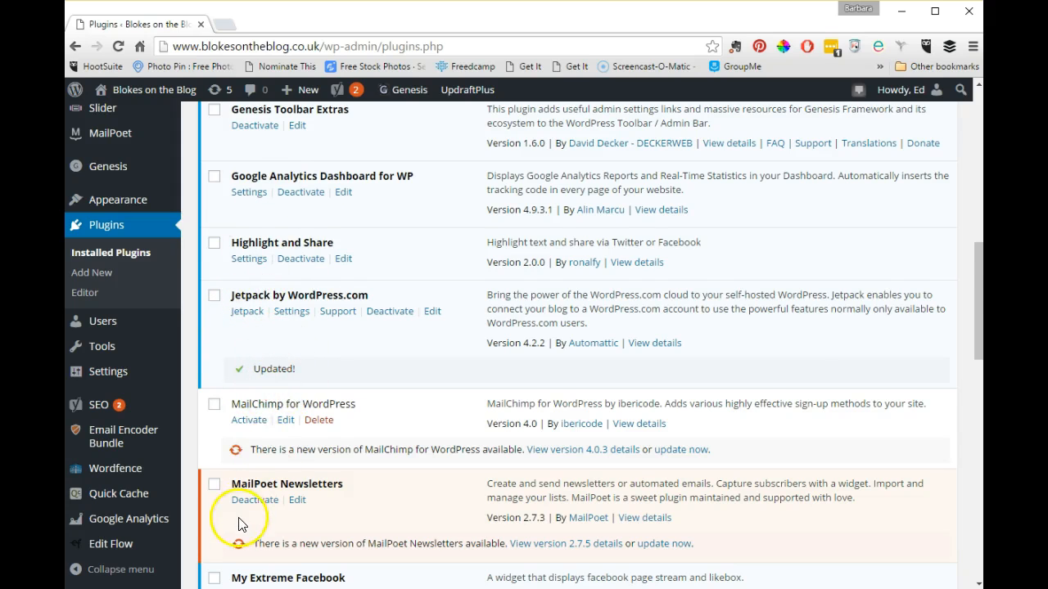
pyautogui.scroll(-1, 602, 459)
pyautogui.click(659, 469)
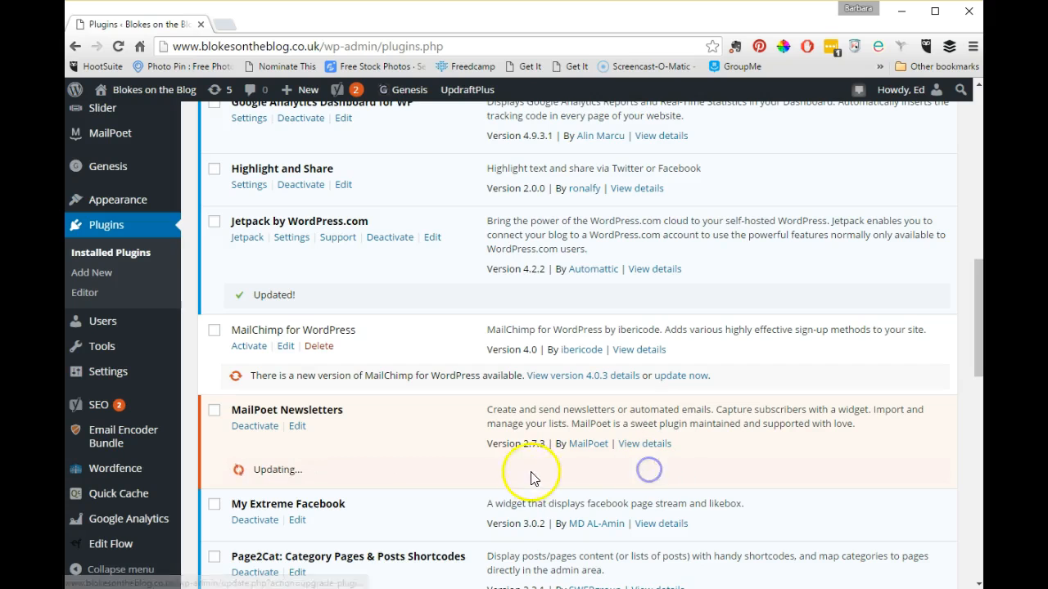
pyautogui.scroll(-6, 310, 485)
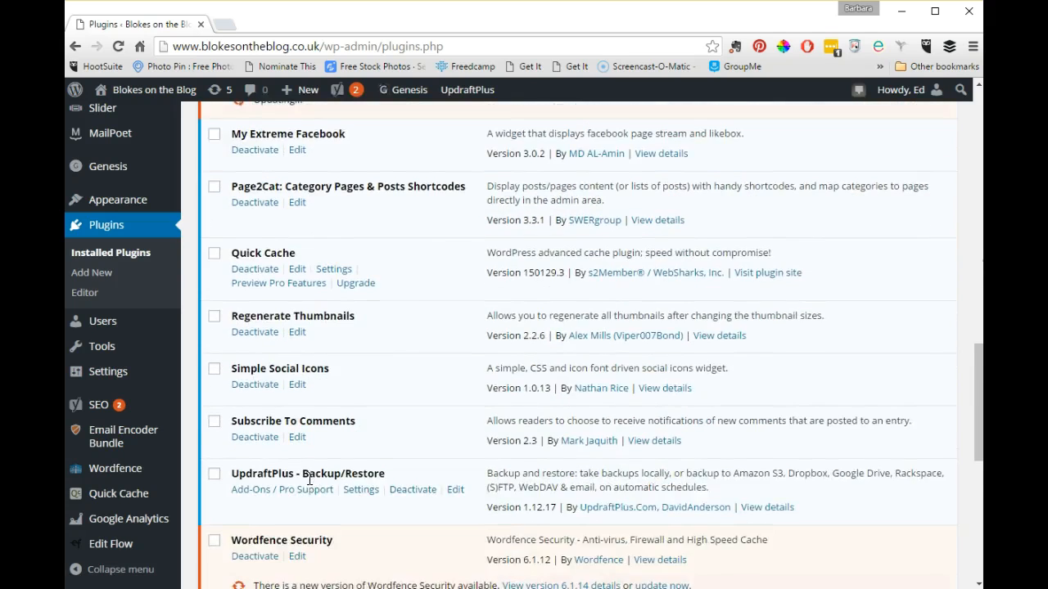
pyautogui.click(658, 511)
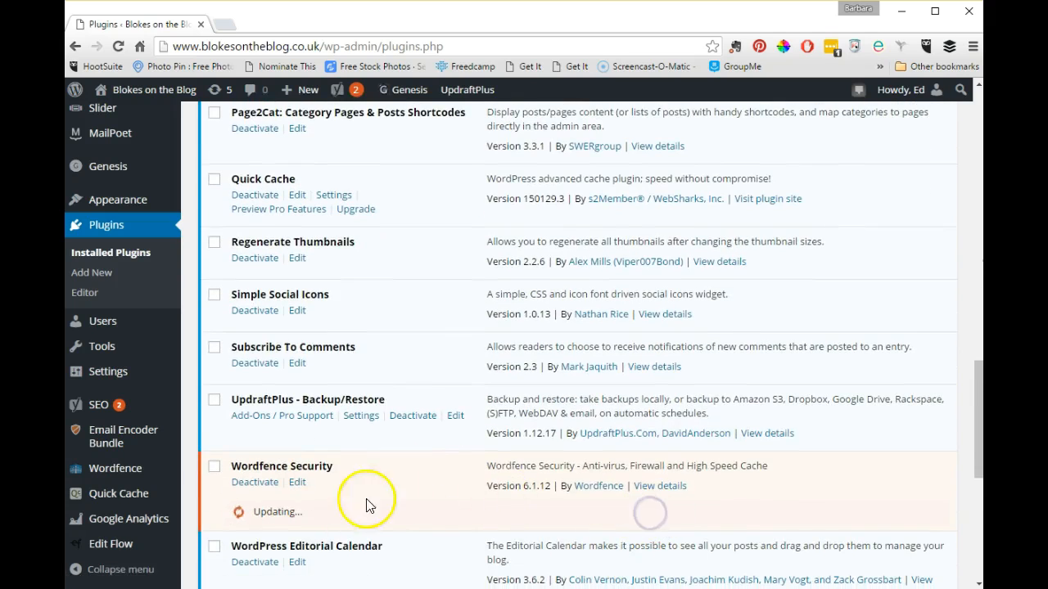
# Look through the installed plugins list for the update progress and for plugins that are still outdated.
pyautogui.scroll(-4, 296, 483)
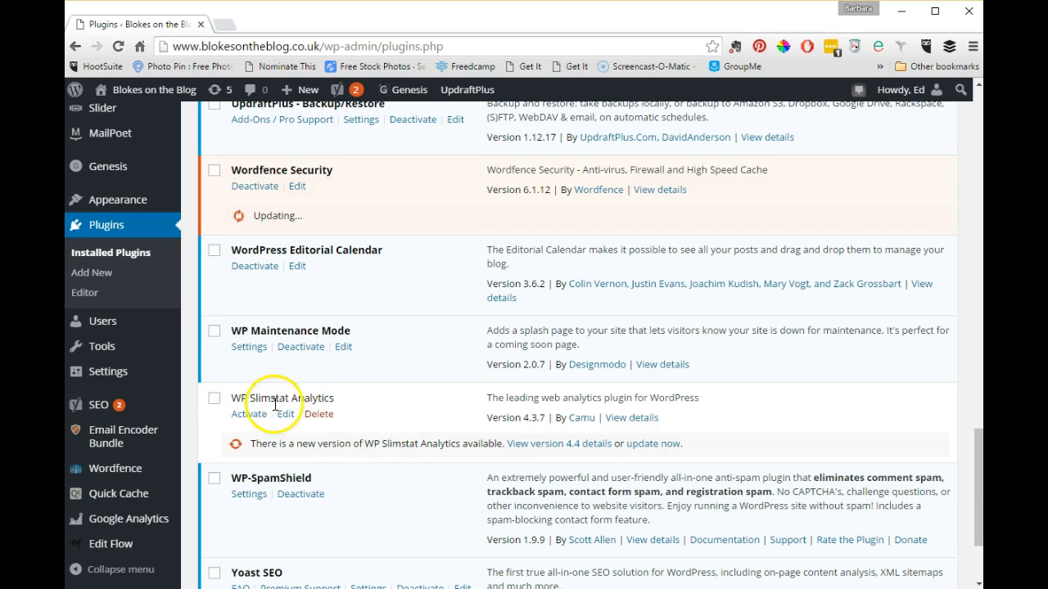
pyautogui.scroll(-2, 352, 426)
pyautogui.scroll(3, 356, 429)
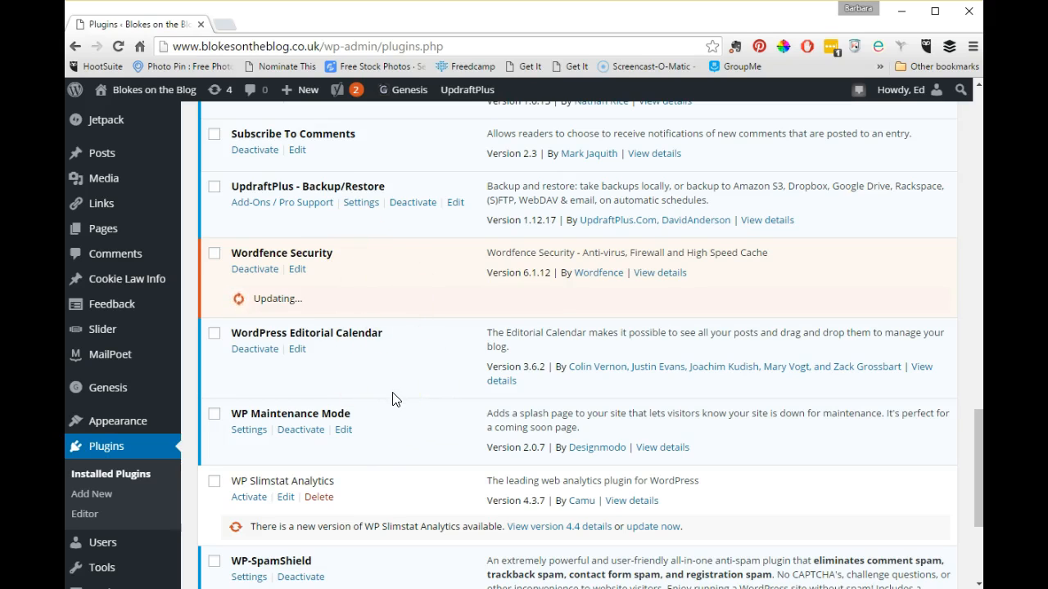
pyautogui.scroll(2, 392, 399)
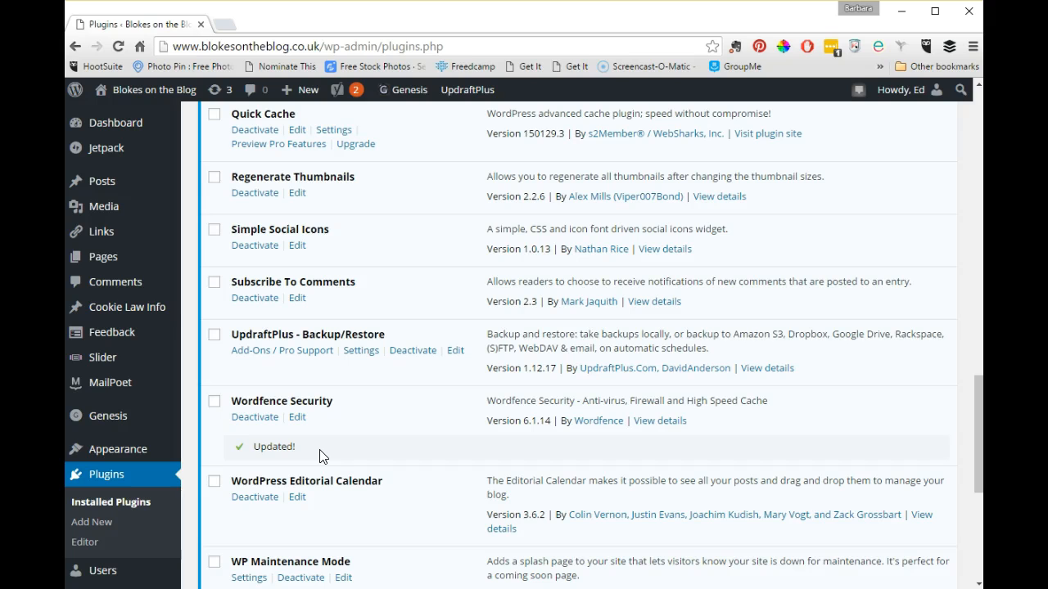
pyautogui.scroll(7, 320, 453)
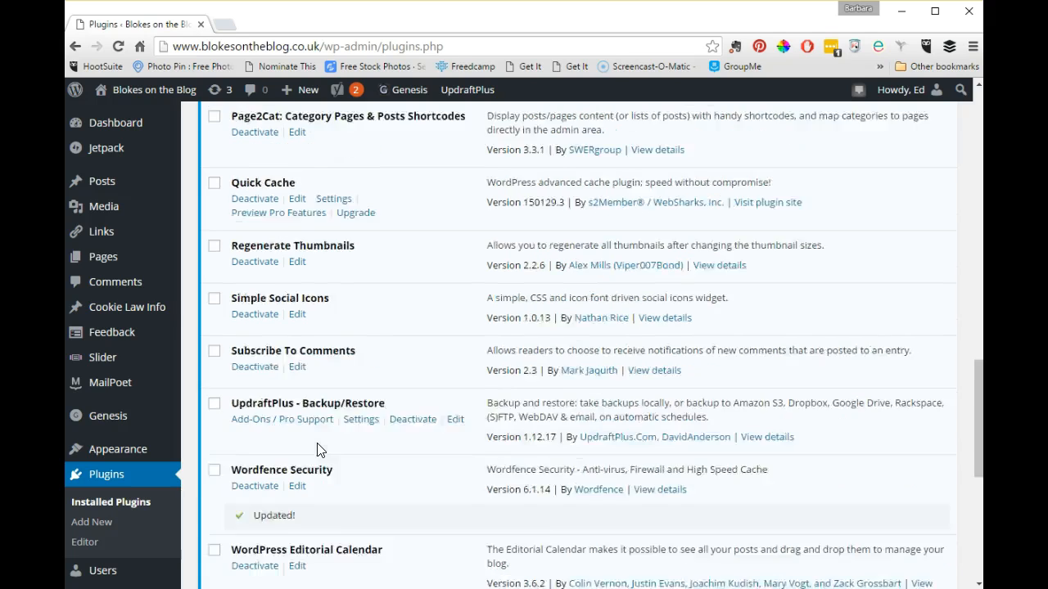
pyautogui.click(398, 464)
pyautogui.scroll(7, 398, 464)
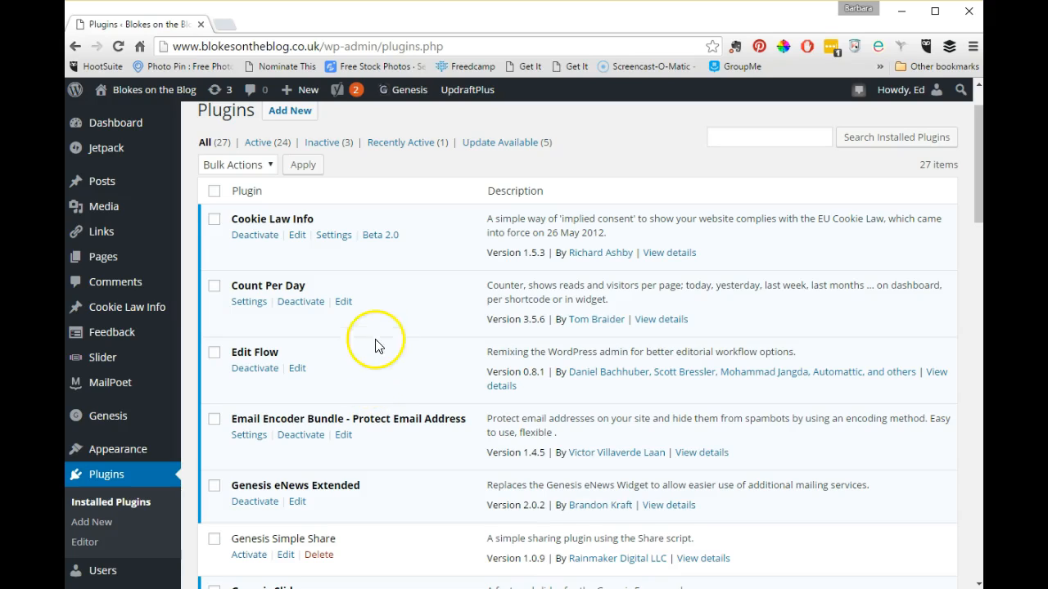
pyautogui.scroll(2, 362, 350)
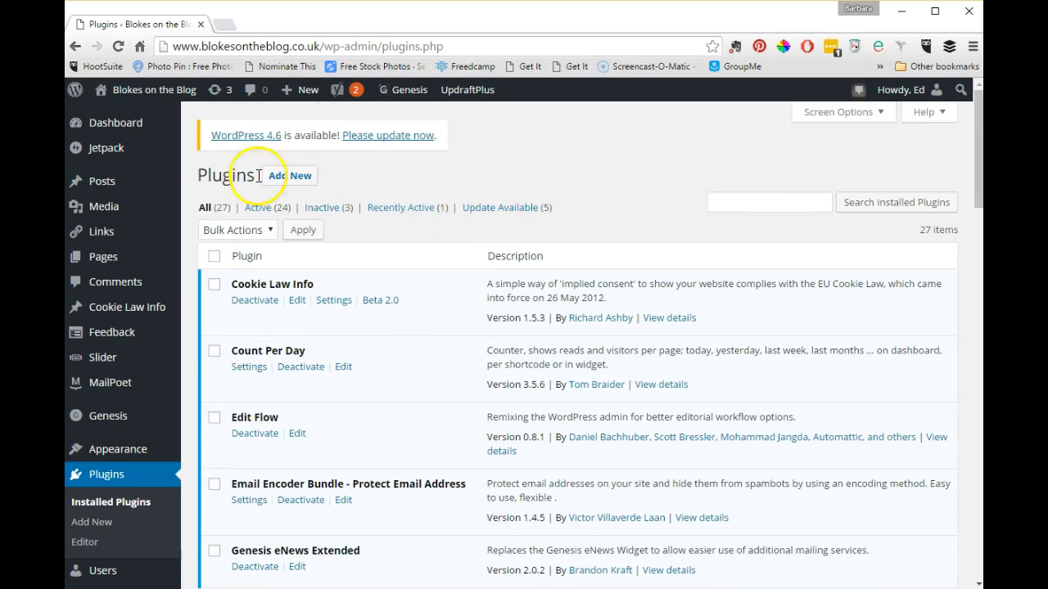
# Reopen the WordPress Updates page and run the update for the remaining outdated plugins, including MailChimp for WordPress.
pyautogui.moveTo(117, 123)
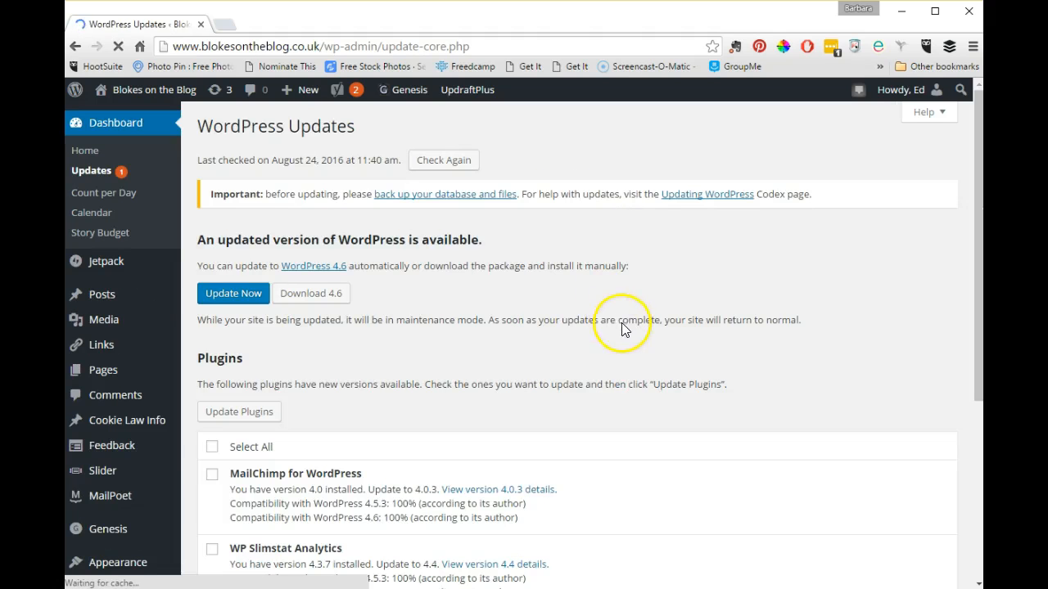
pyautogui.scroll(-1, 254, 479)
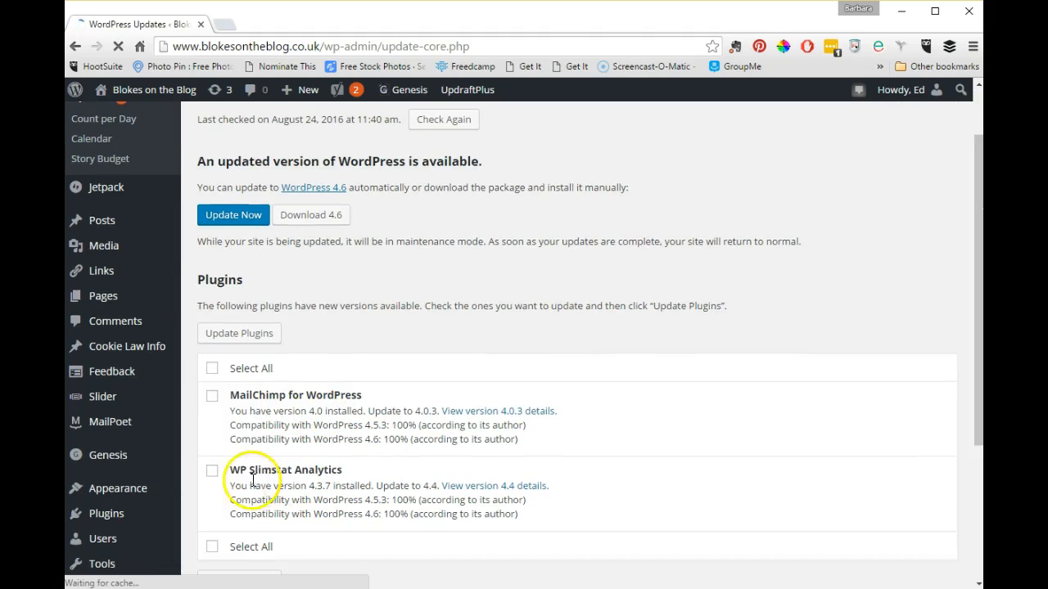
pyautogui.doubleClick(211, 398)
pyautogui.click(233, 334)
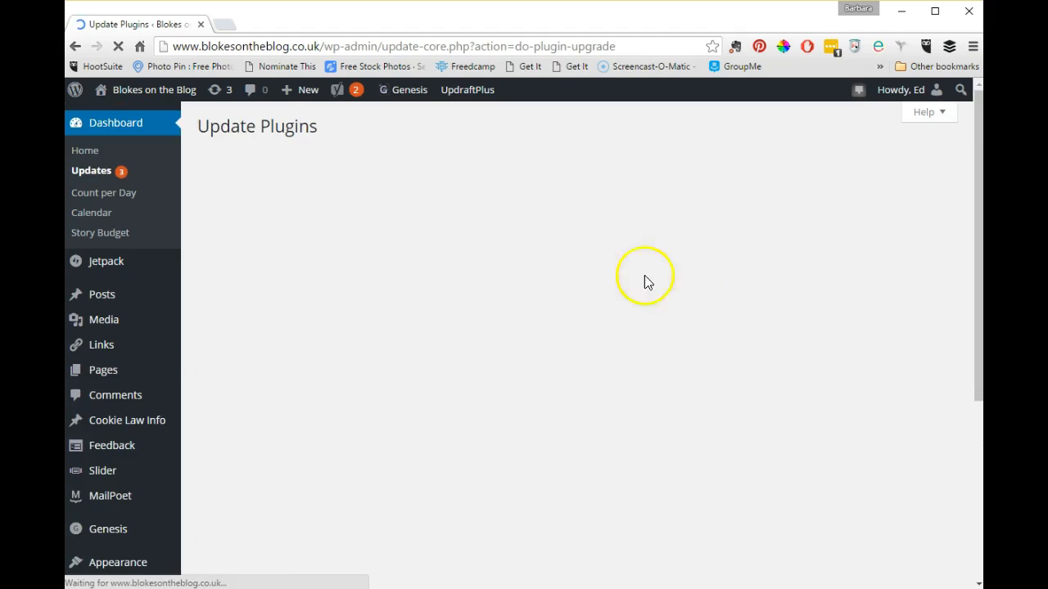
# Open the live Blokes on the Blog site in a new tab and check its home page for problems.
pyautogui.rightClick(143, 94)
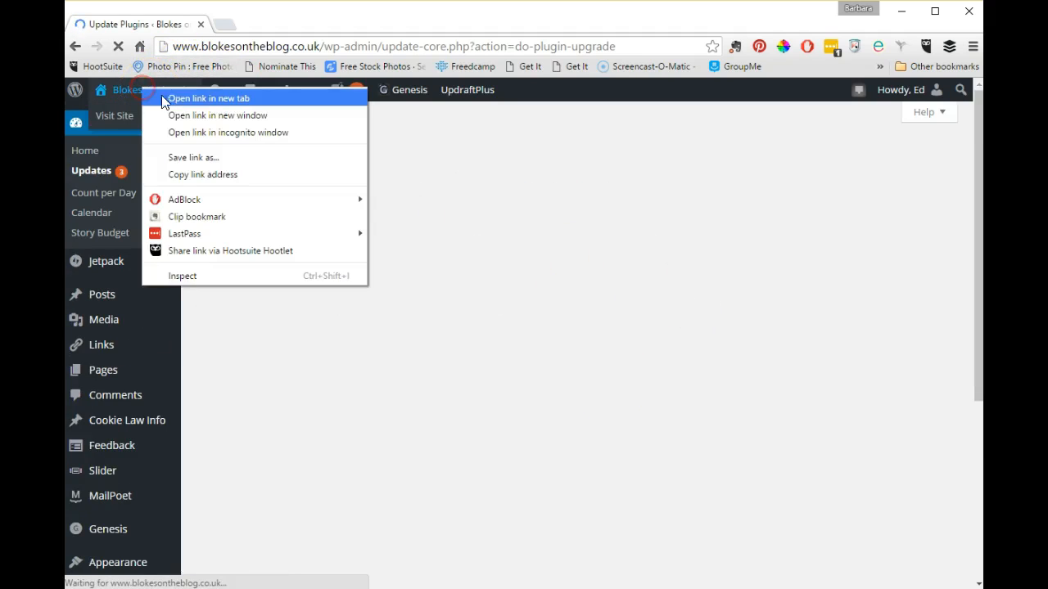
pyautogui.click(179, 99)
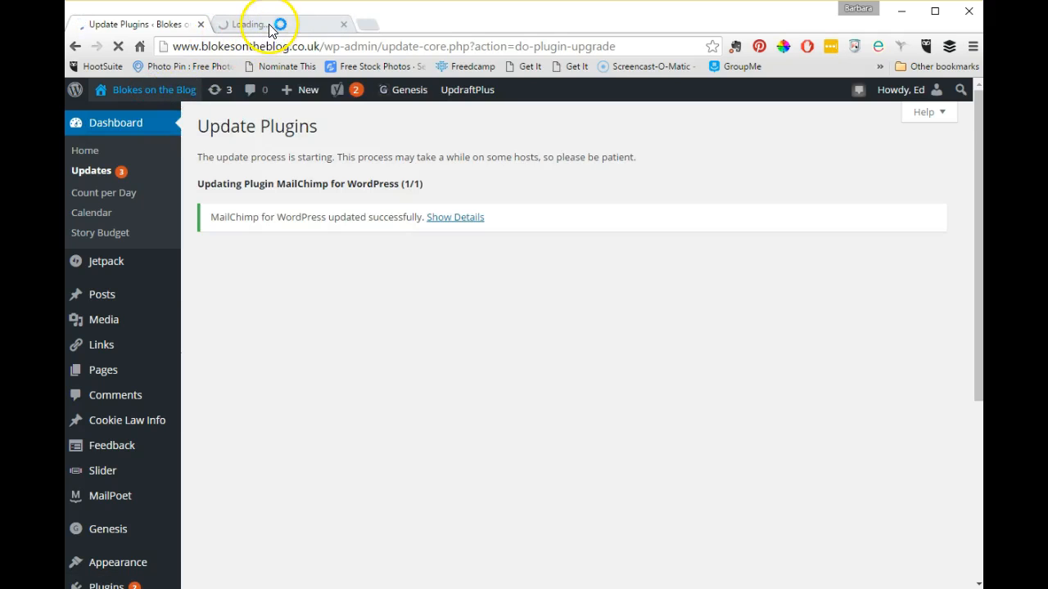
pyautogui.click(280, 25)
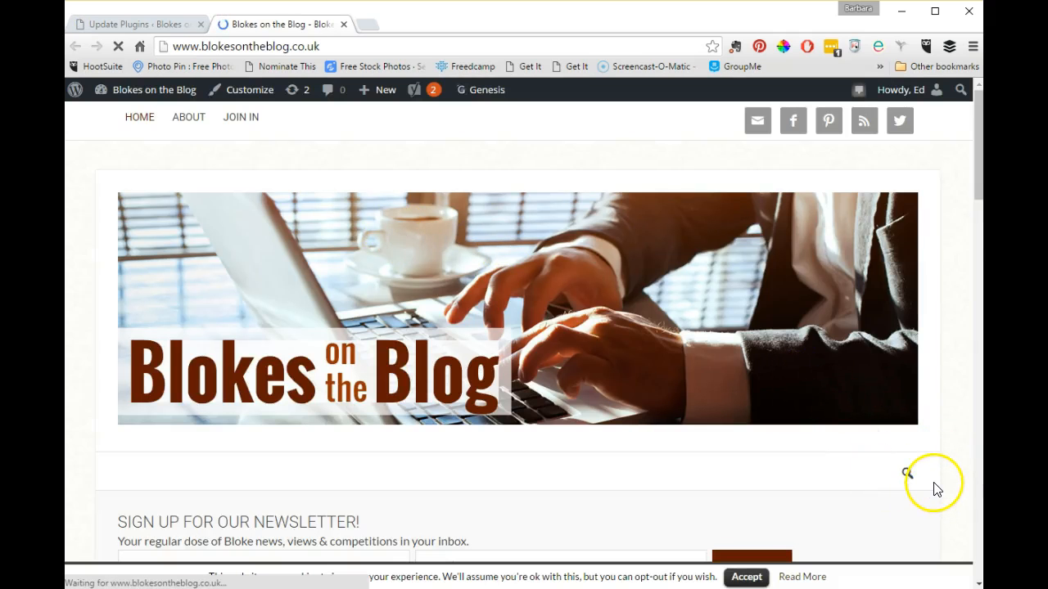
pyautogui.scroll(-3, 934, 488)
pyautogui.scroll(-5, 935, 487)
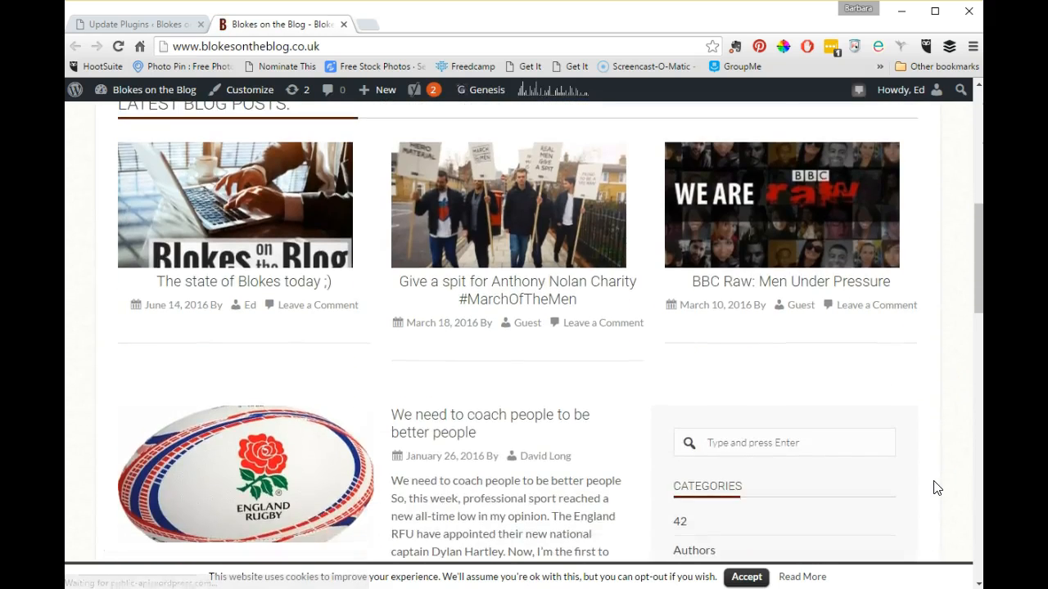
pyautogui.scroll(8, 935, 488)
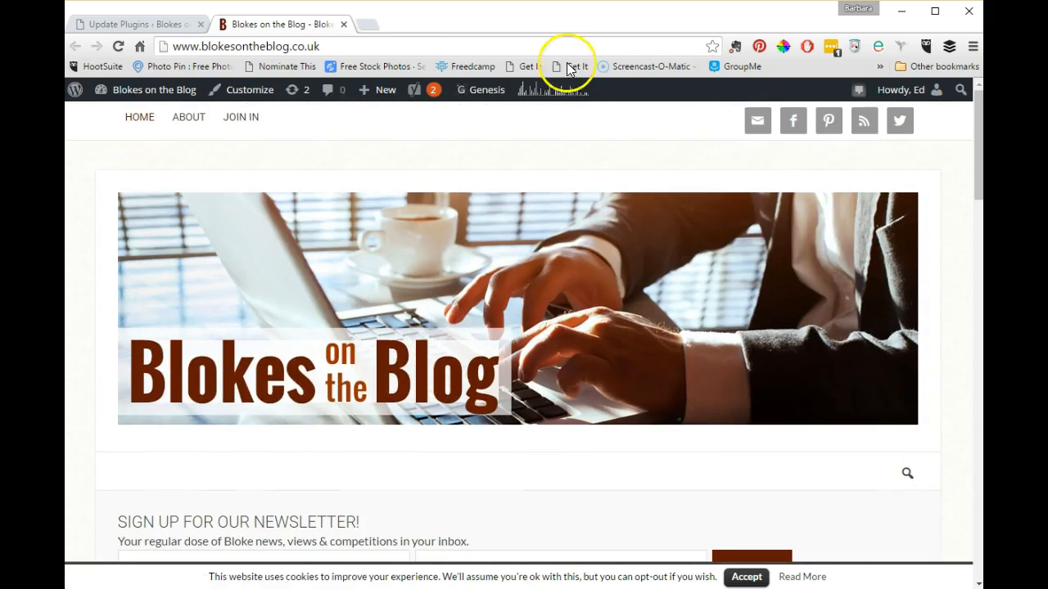
# Return to the WordPress Updates page, update WordPress core to version 4.6 and open the About WordPress screen.
pyautogui.click(135, 24)
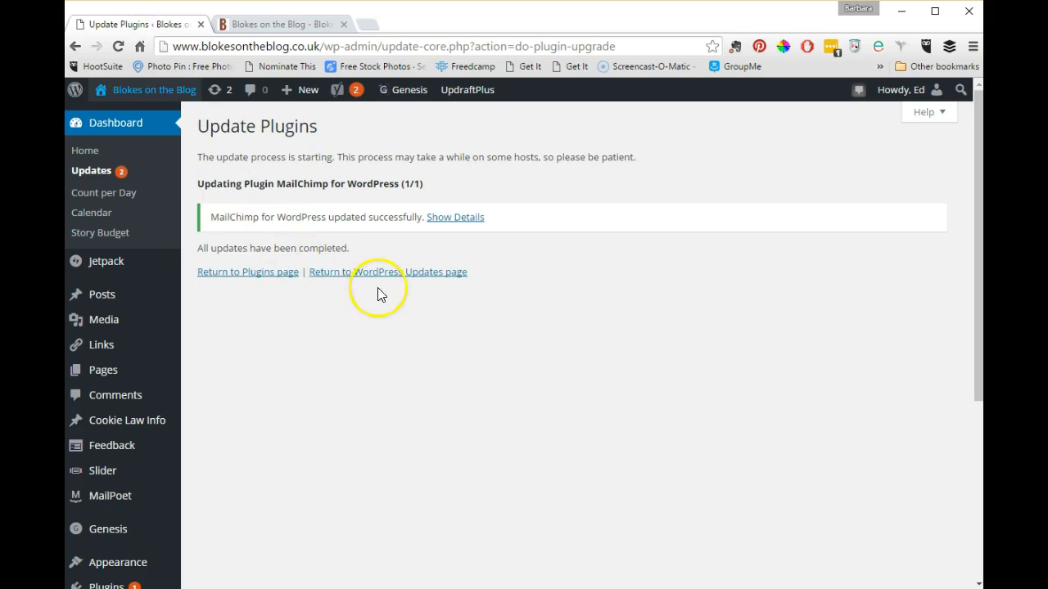
pyautogui.click(398, 278)
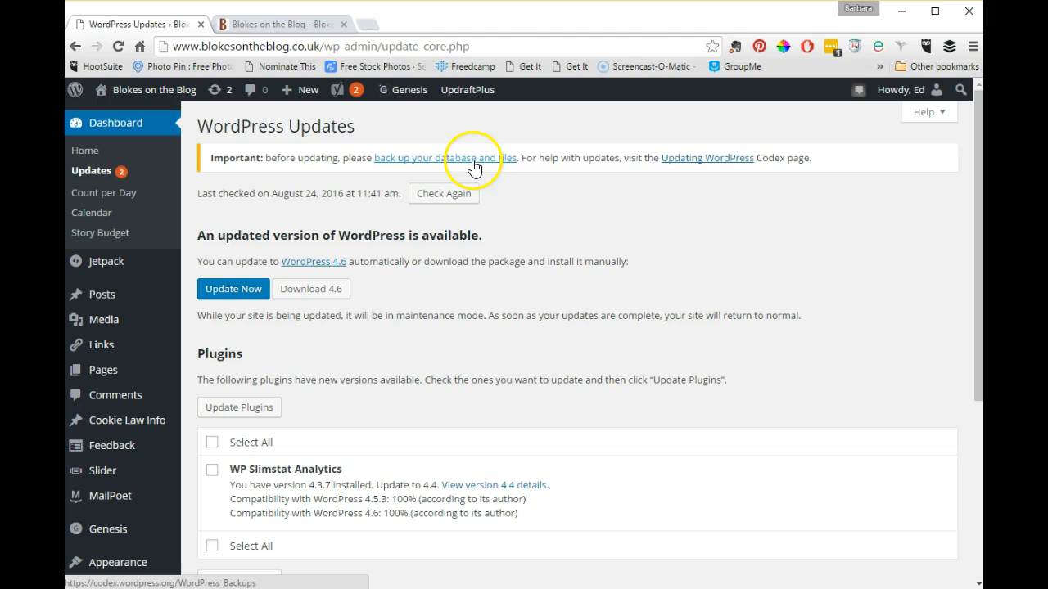
pyautogui.click(232, 293)
pyautogui.click(233, 292)
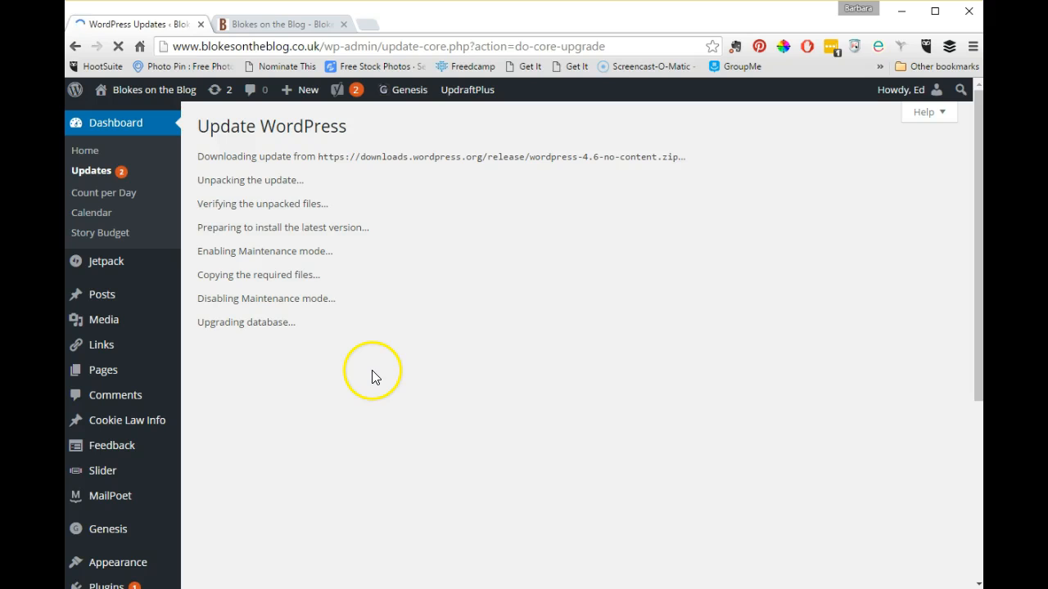
pyautogui.scroll(-2, 376, 352)
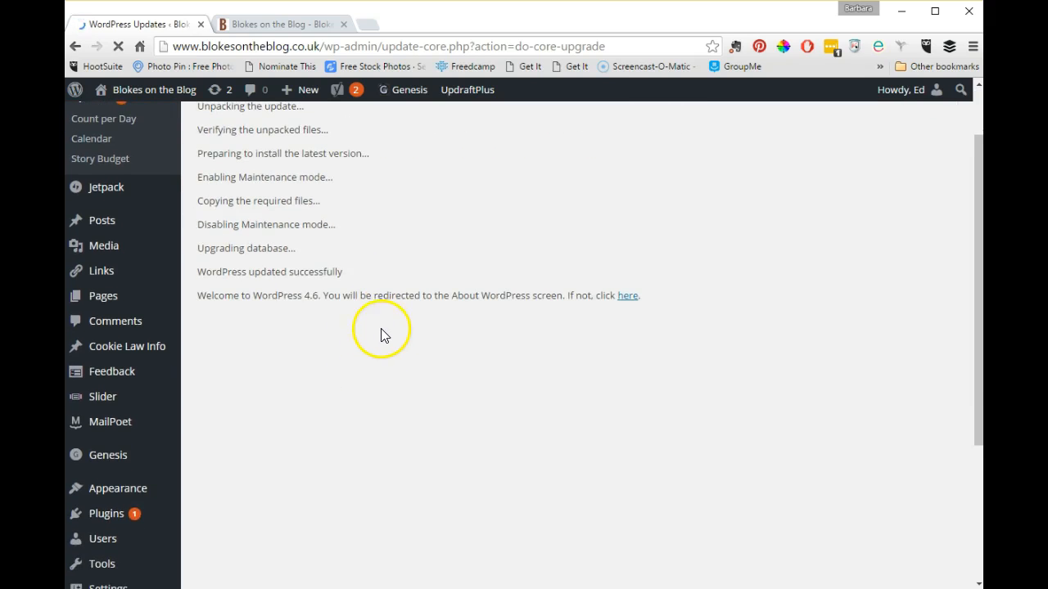
pyautogui.click(625, 297)
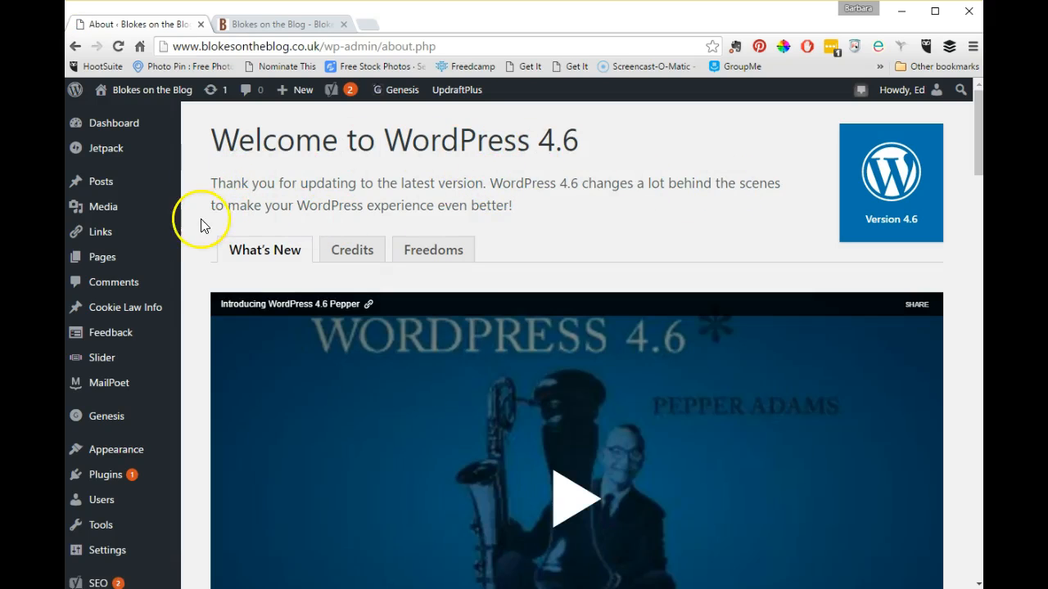
# Read through the WordPress 4.6 What's New page, including Streamlined Updates, Native Fonts, Editor Improvements and Under the Hood.
pyautogui.scroll(-1, 197, 228)
pyautogui.scroll(-1, 197, 230)
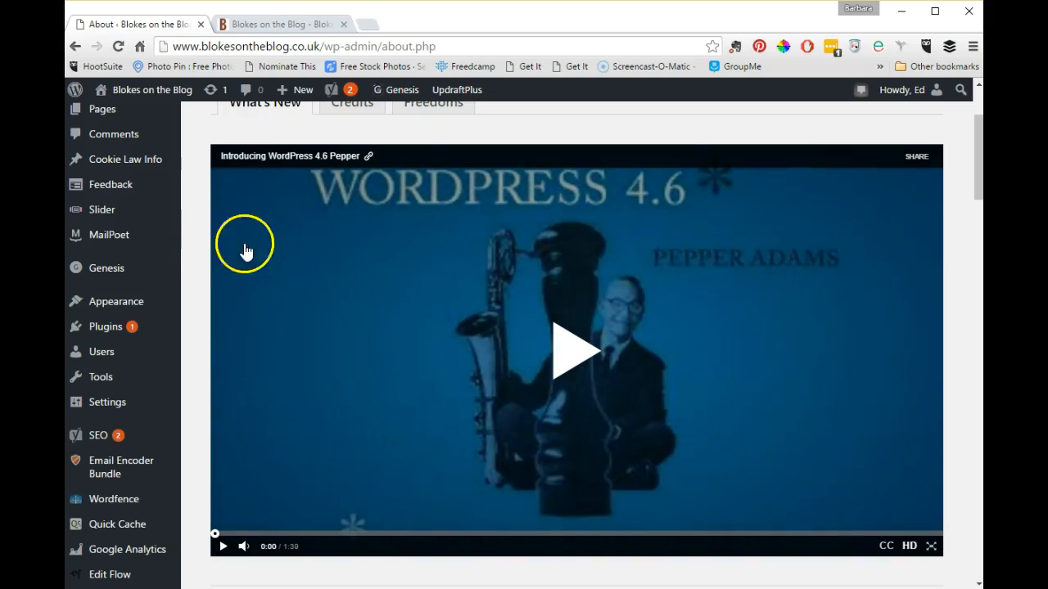
pyautogui.scroll(-2, 201, 246)
pyautogui.scroll(-2, 205, 246)
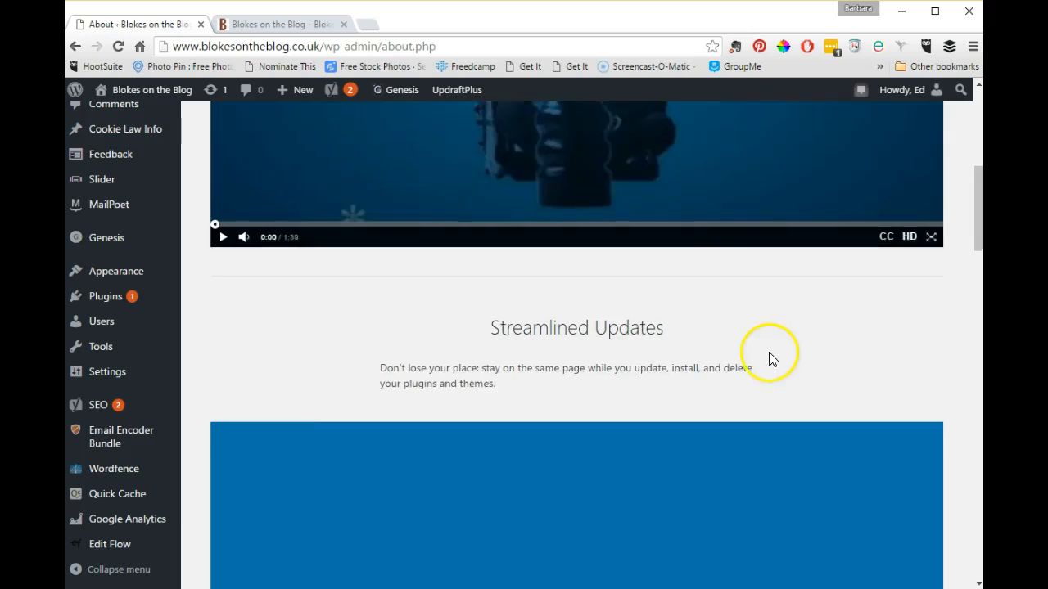
pyautogui.scroll(-2, 859, 352)
pyautogui.scroll(-1, 964, 414)
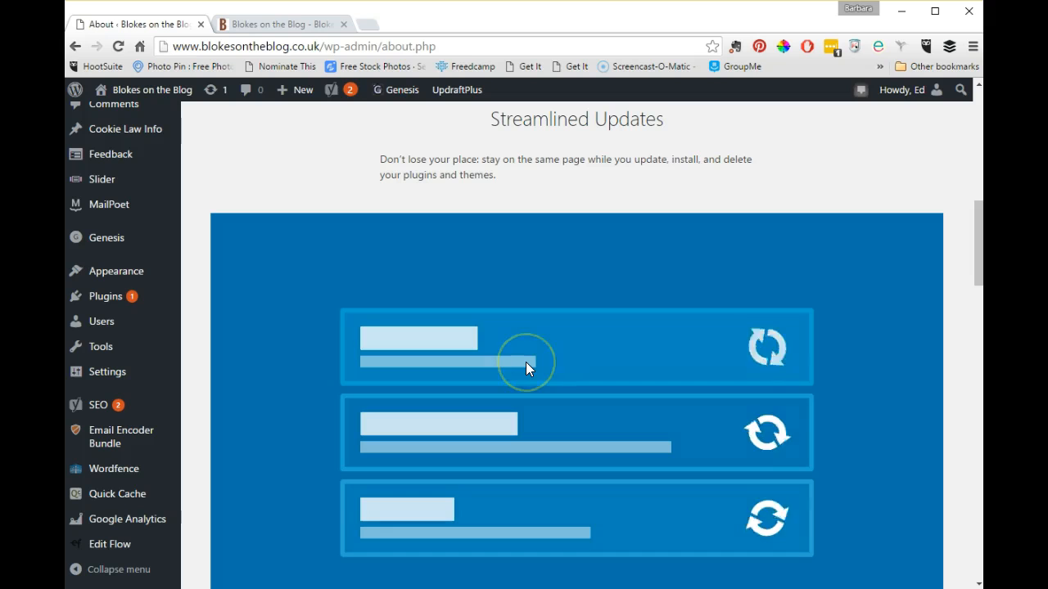
pyautogui.scroll(-1, 526, 364)
pyautogui.scroll(-1, 444, 379)
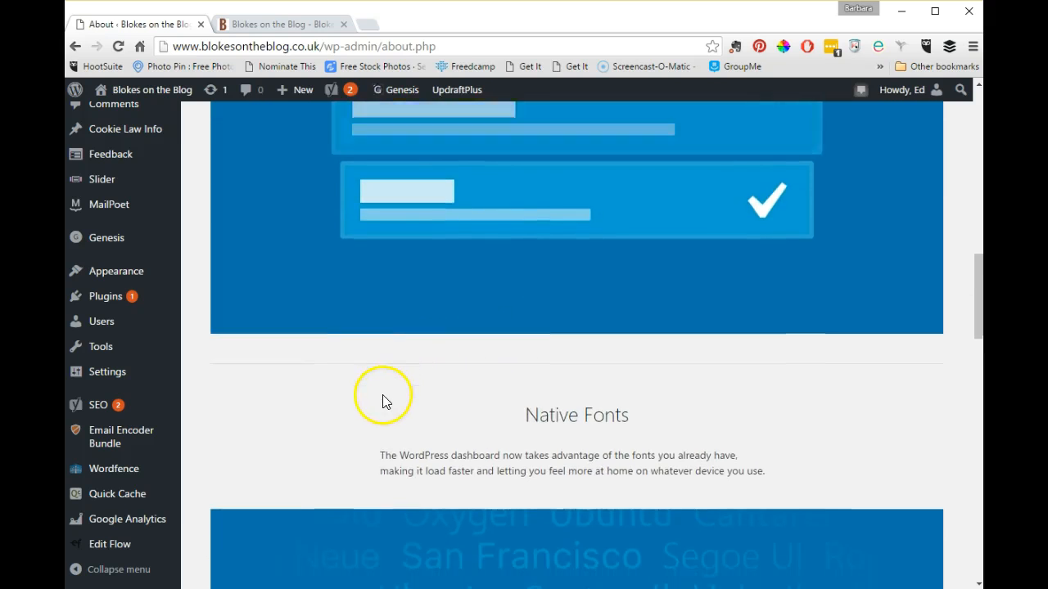
pyautogui.scroll(-7, 654, 397)
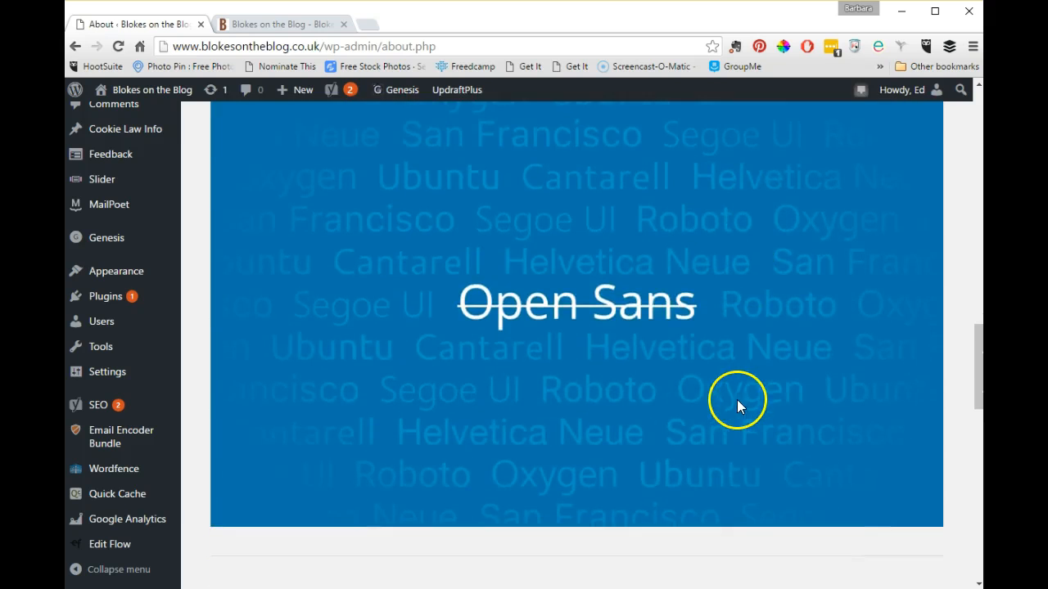
pyautogui.scroll(-4, 647, 405)
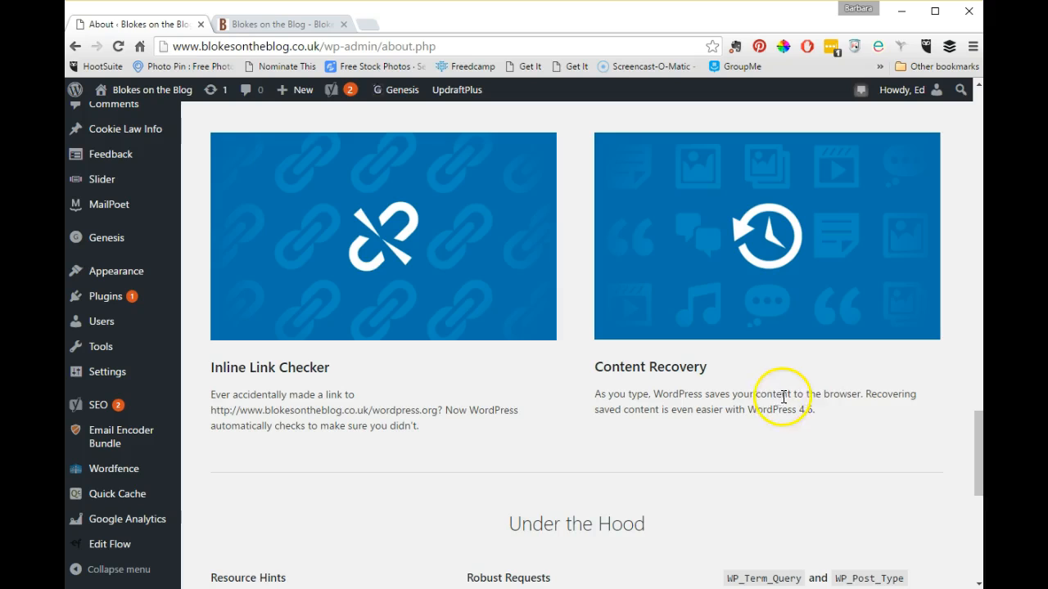
pyautogui.scroll(-2, 810, 401)
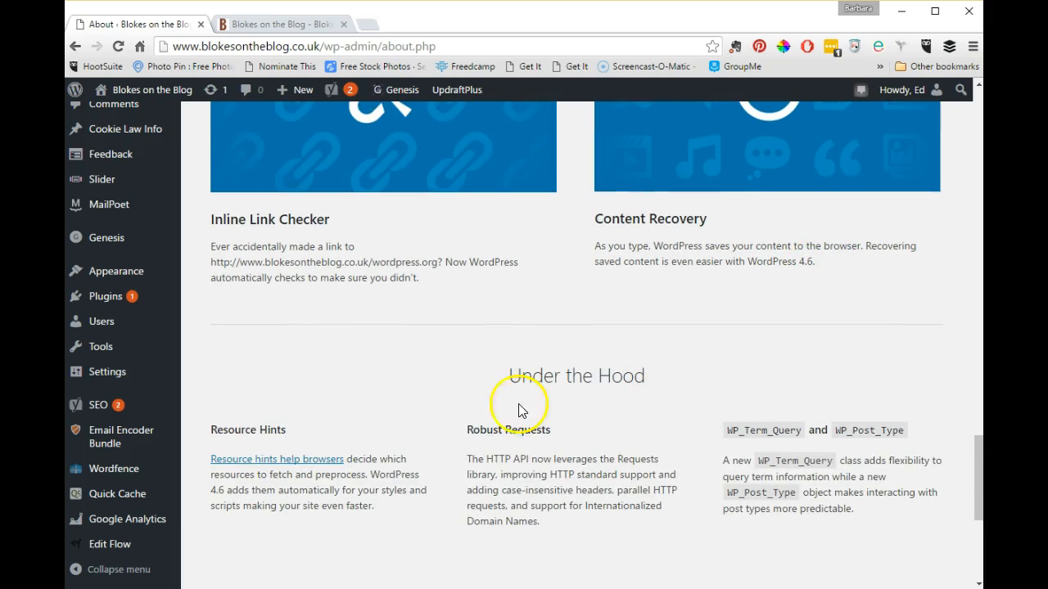
pyautogui.scroll(-1, 409, 454)
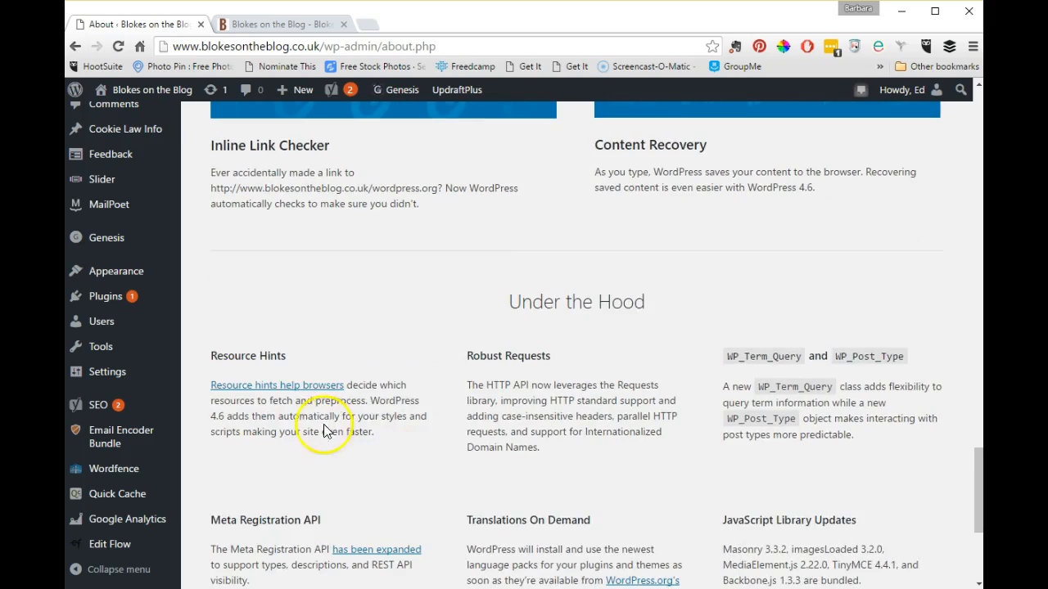
pyautogui.scroll(-2, 324, 432)
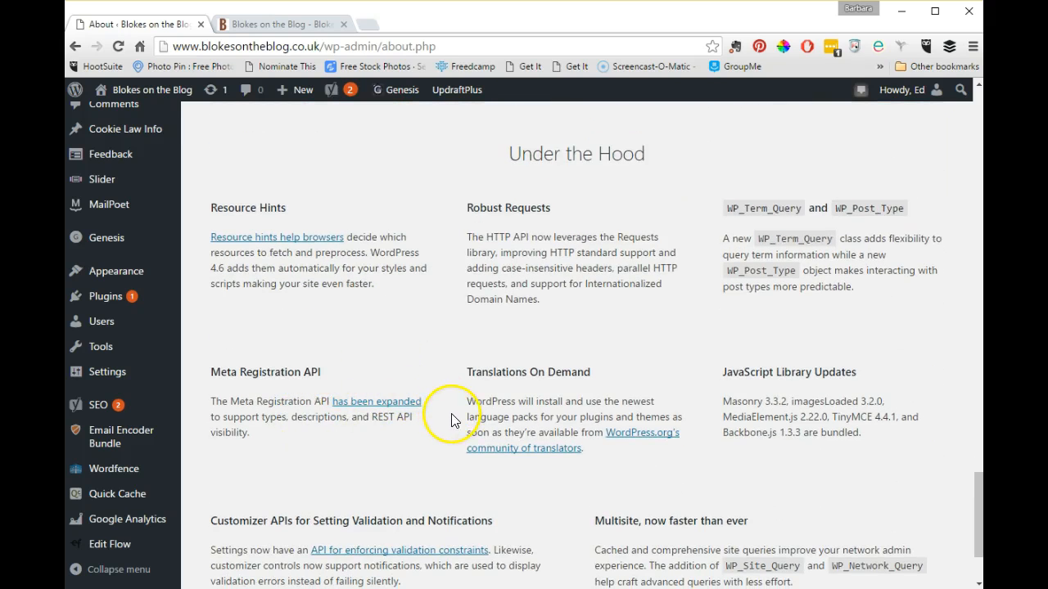
pyautogui.scroll(-2, 451, 420)
pyautogui.scroll(9, 682, 435)
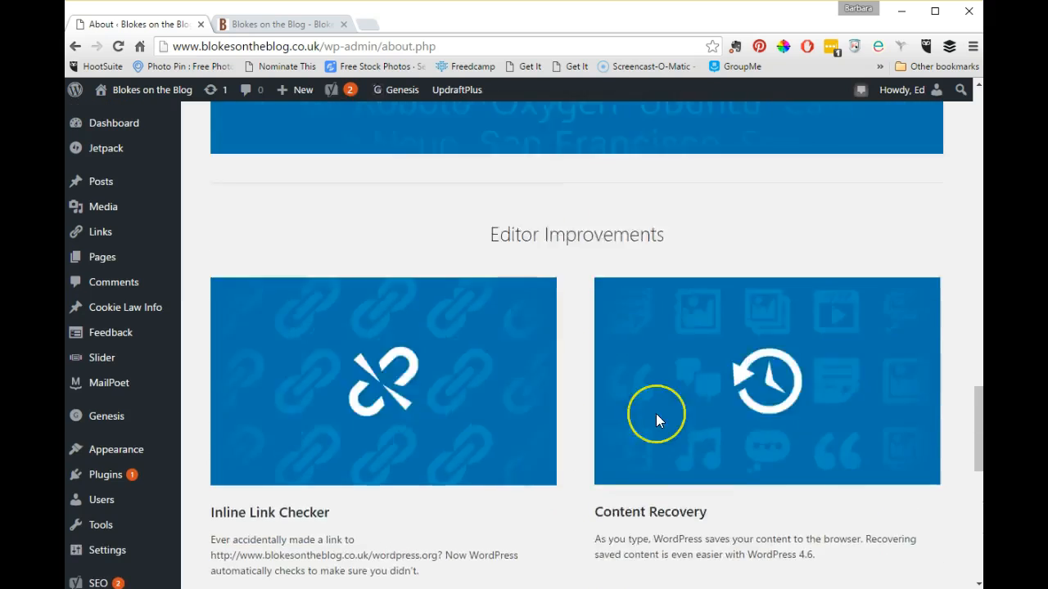
pyautogui.scroll(8, 655, 413)
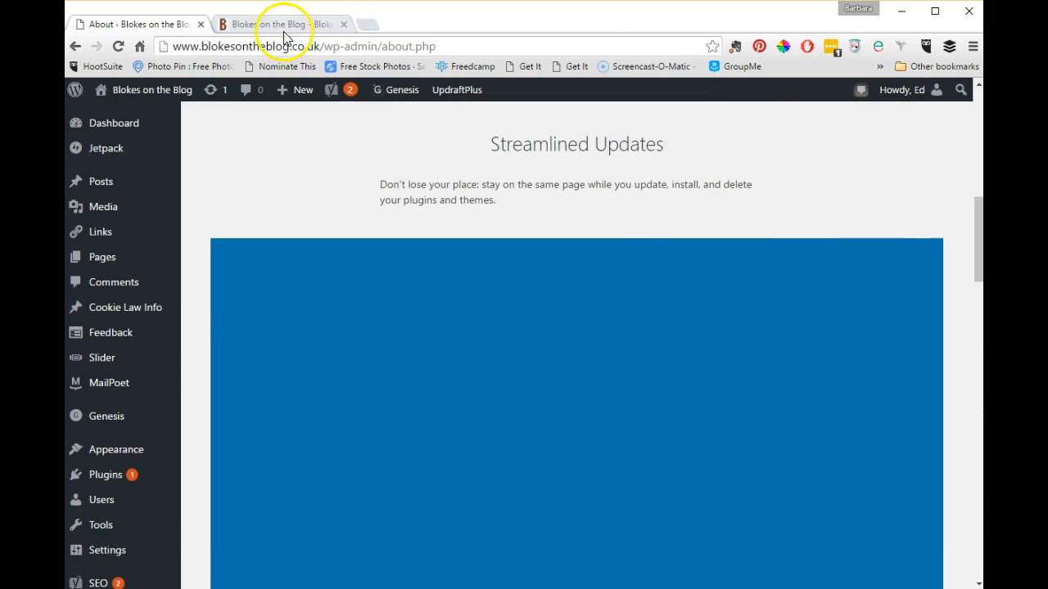
# Reload the live site's home page and check that it displays properly with the updated WordPress core.
pyautogui.click(278, 24)
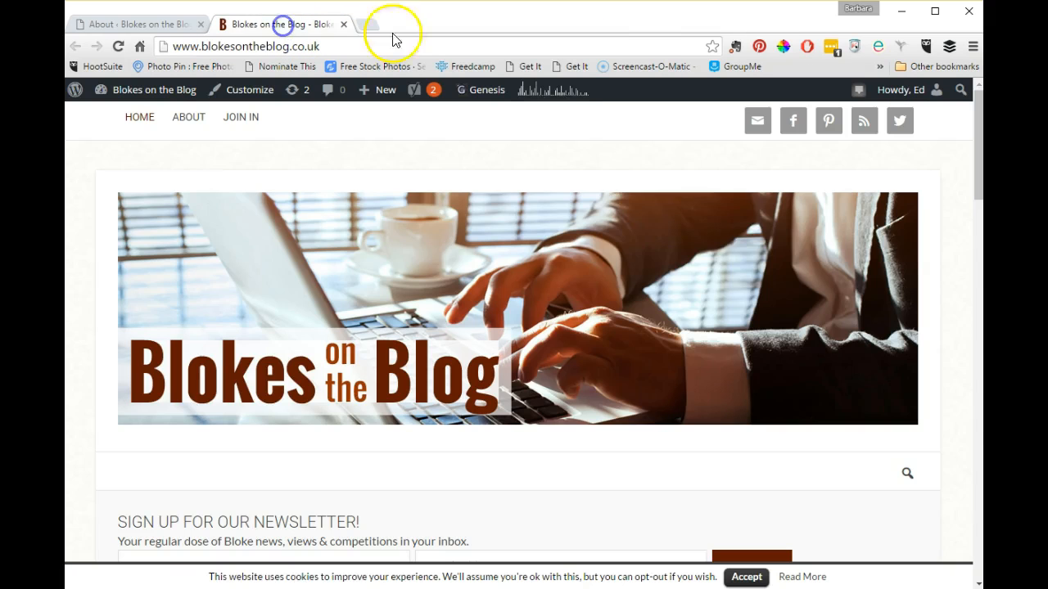
pyautogui.click(120, 47)
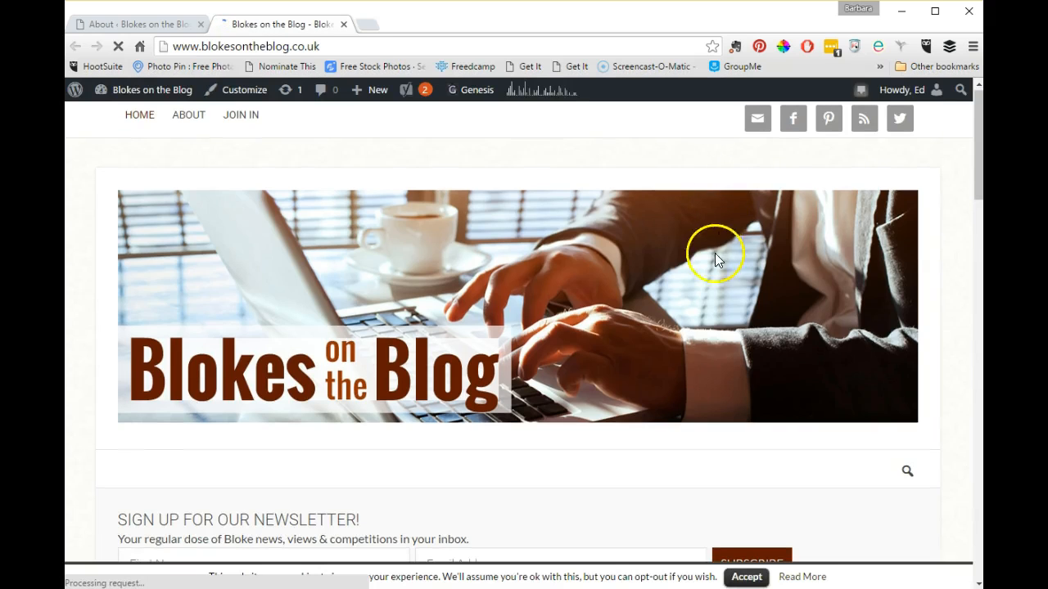
pyautogui.scroll(-8, 470, 372)
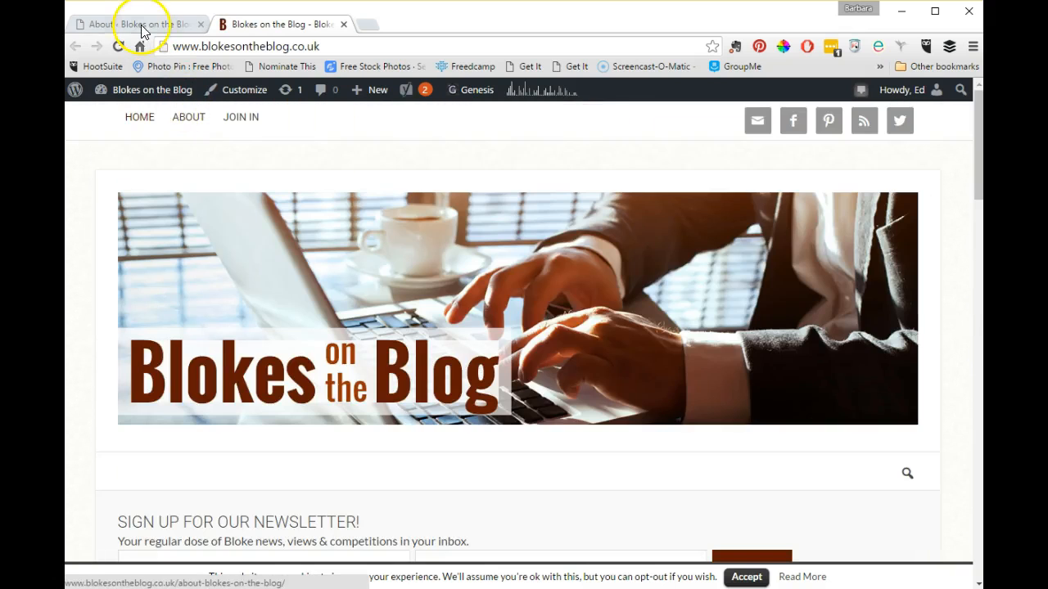
# Go back to the site's admin area and open the Dashboard home.
pyautogui.click(138, 24)
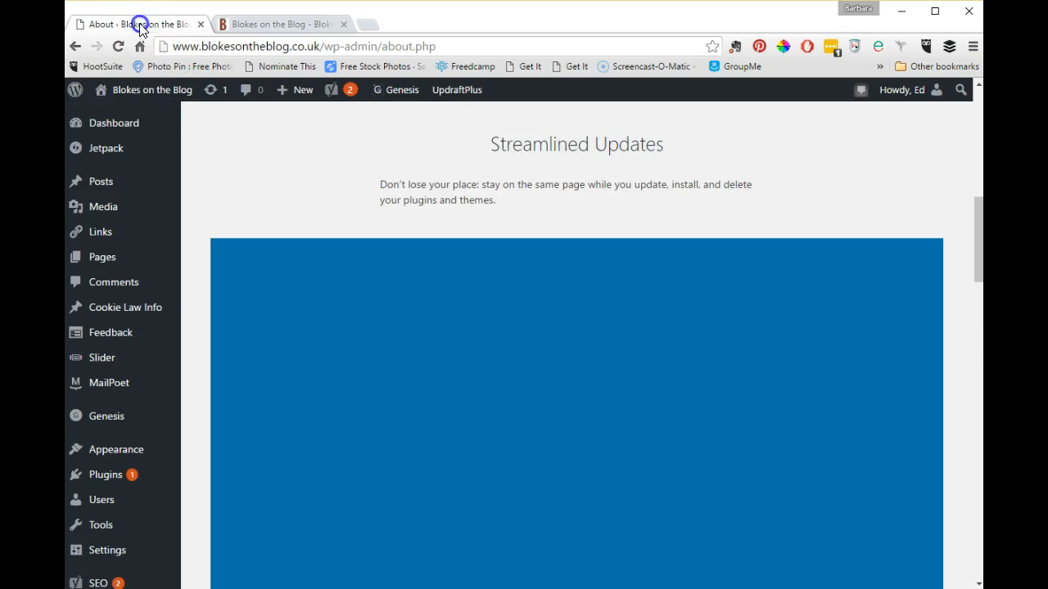
pyautogui.moveTo(126, 133)
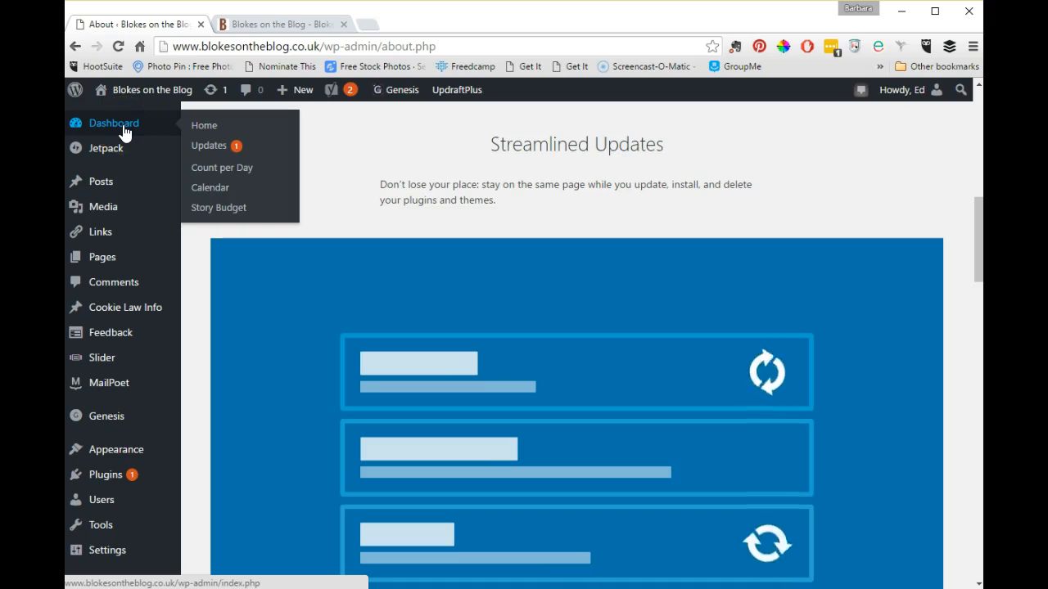
pyautogui.click(124, 132)
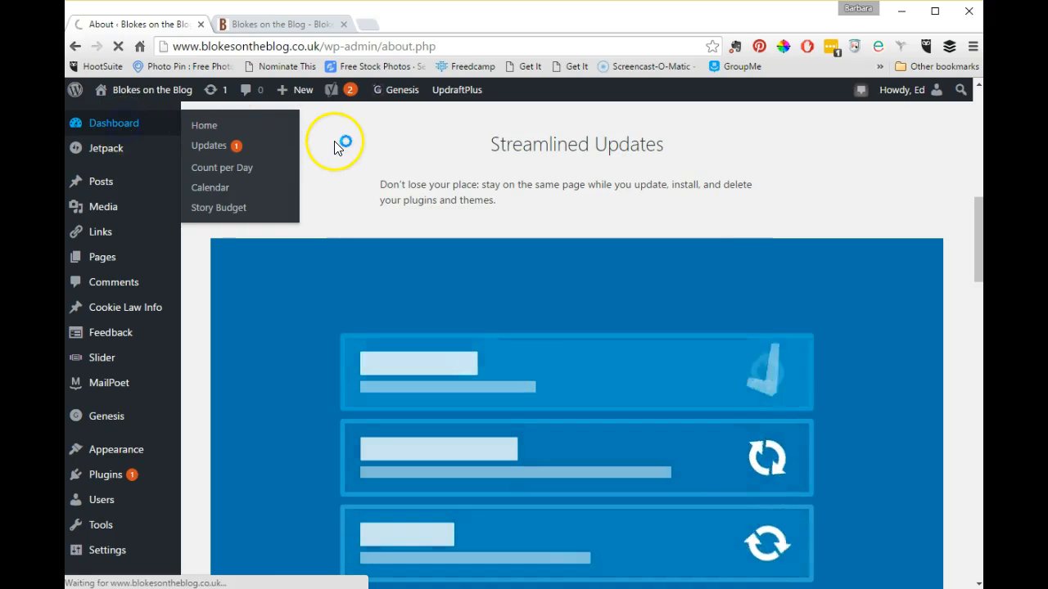